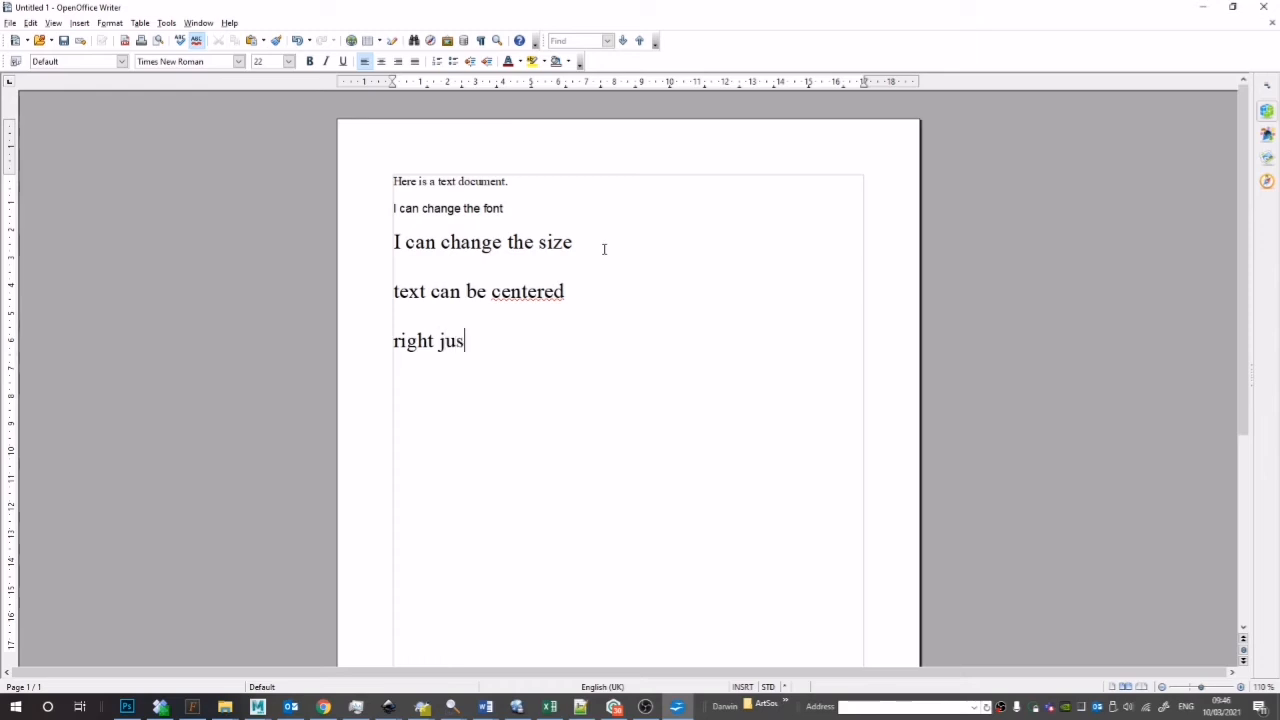
Complete the sample lines "right justified" and "or left.", and correct the spelling of "centered" to "centred".
{"action": "key", "text": "Return"}
{"action": "type", "text": "or left."}
{"action": "right_click", "coordinate": [543, 291]}
{"action": "left_click", "coordinate": [530, 309]}
Centre the line "text can be centred" and right-align the line "right justified".
{"action": "left_click_drag", "start_coordinate": [560, 291], "coordinate": [393, 291]}
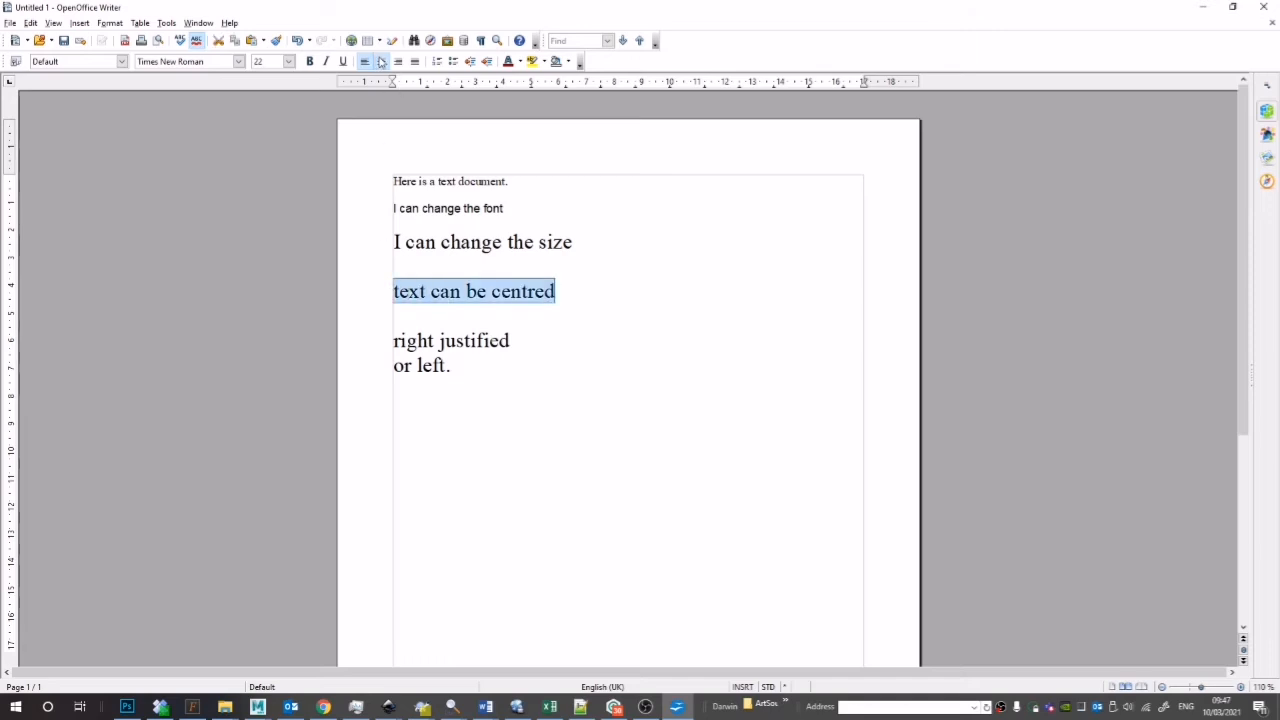
{"action": "left_click", "coordinate": [381, 61]}
{"action": "left_click_drag", "start_coordinate": [509, 340], "coordinate": [393, 340]}
{"action": "left_click", "coordinate": [398, 61]}
Start a new line below "or left." and shift its left indent inwards on the ruler.
{"action": "left_click", "coordinate": [717, 369]}
{"action": "key", "text": "Return"}
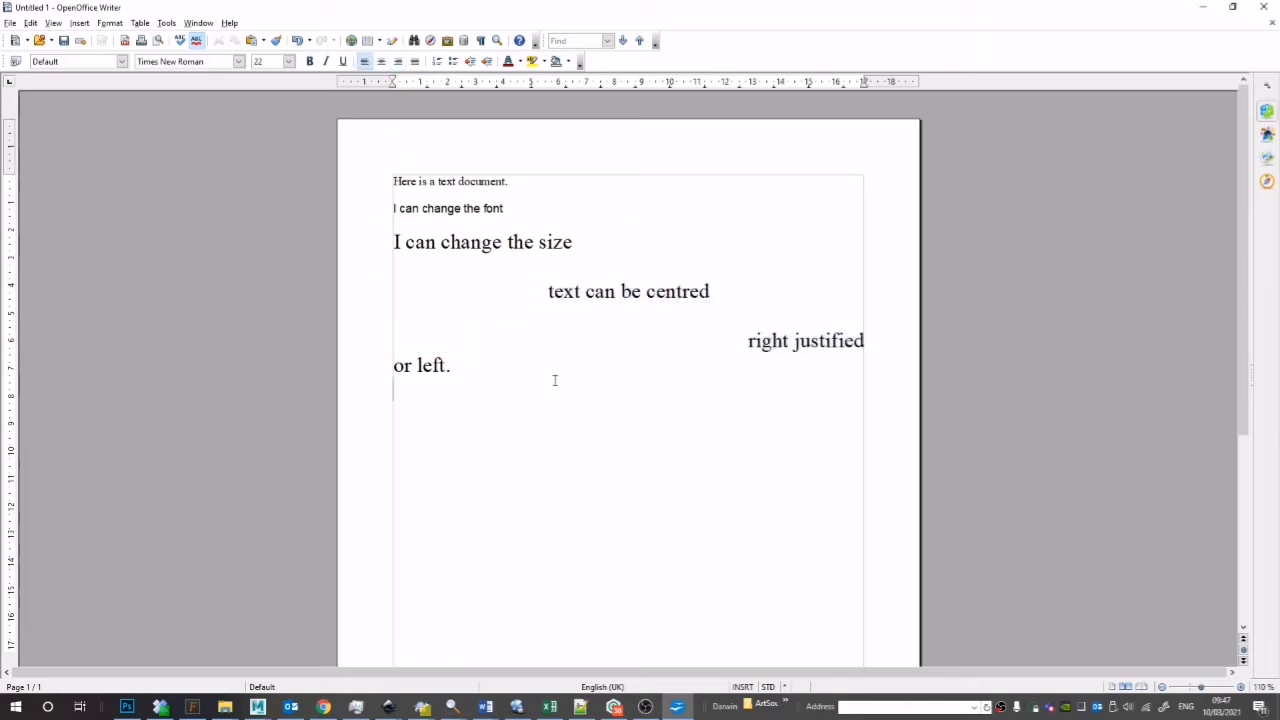
{"action": "left_click_drag", "start_coordinate": [392, 87], "coordinate": [451, 95]}
{"action": "type", "text": "ghfghfgh"}
{"action": "key", "text": "BackSpace"}
{"action": "key", "text": "BackSpace"}
{"action": "key", "text": "BackSpace"}
{"action": "key", "text": "BackSpace"}
{"action": "key", "text": "BackSpace"}
{"action": "key", "text": "BackSpace"}
{"action": "key", "text": "BackSpace"}
{"action": "key", "text": "BackSpace"}
Enter "here I" on the new line below "or left.".
{"action": "type", "text": "here I"}
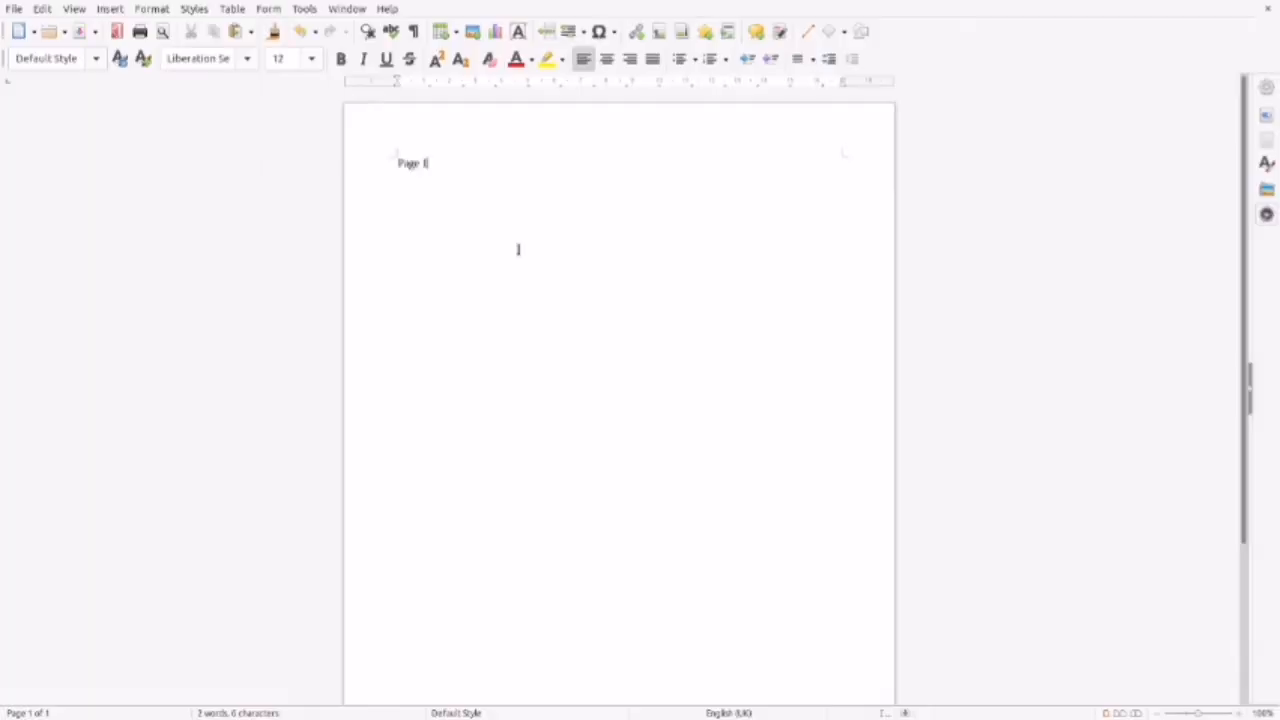
In LibreOffice Writer, complete the heading "Page 1 XX panels" and add "Panel 1 Wide shot a gothic castle on a clliff face, framed with lighning bolts".
{"action": "type", "text": "XX panels"}
{"action": "key", "text": "Return"}
{"action": "type", "text": "Panel 1 Wide shot a gothic castle on a cliff"}
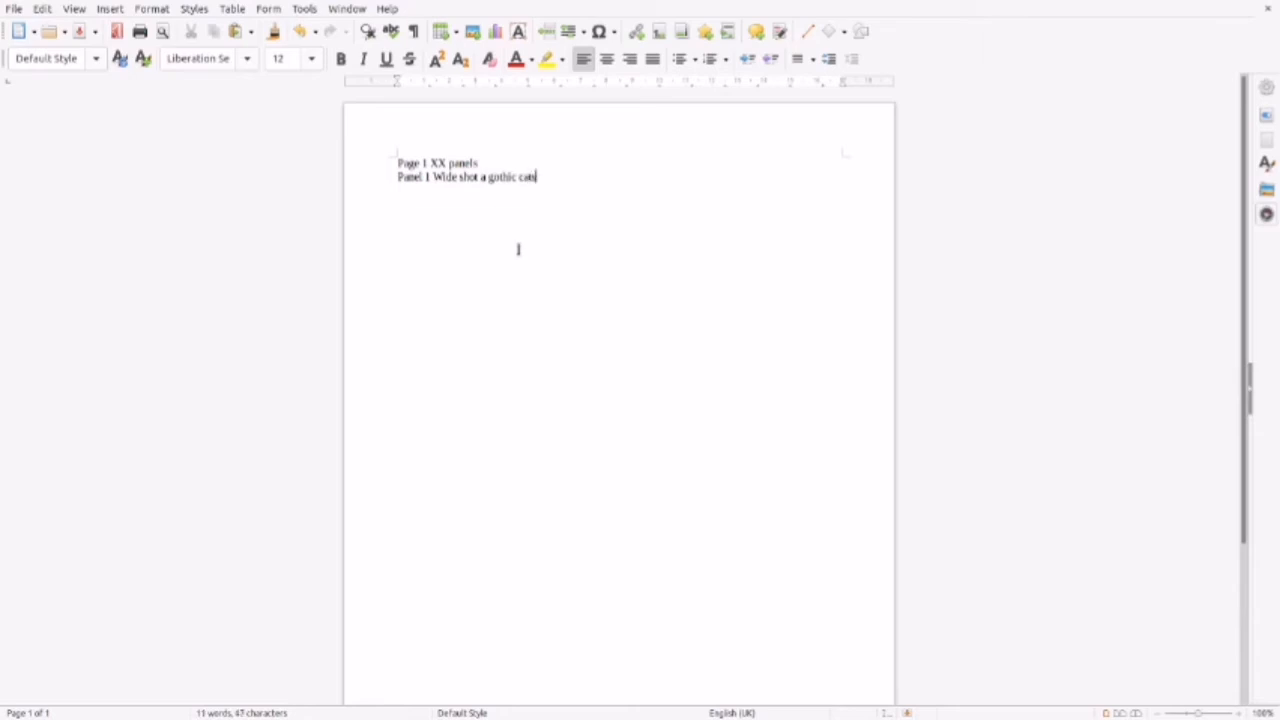
{"action": "type", "text": " face, framed with lightning bolts"}
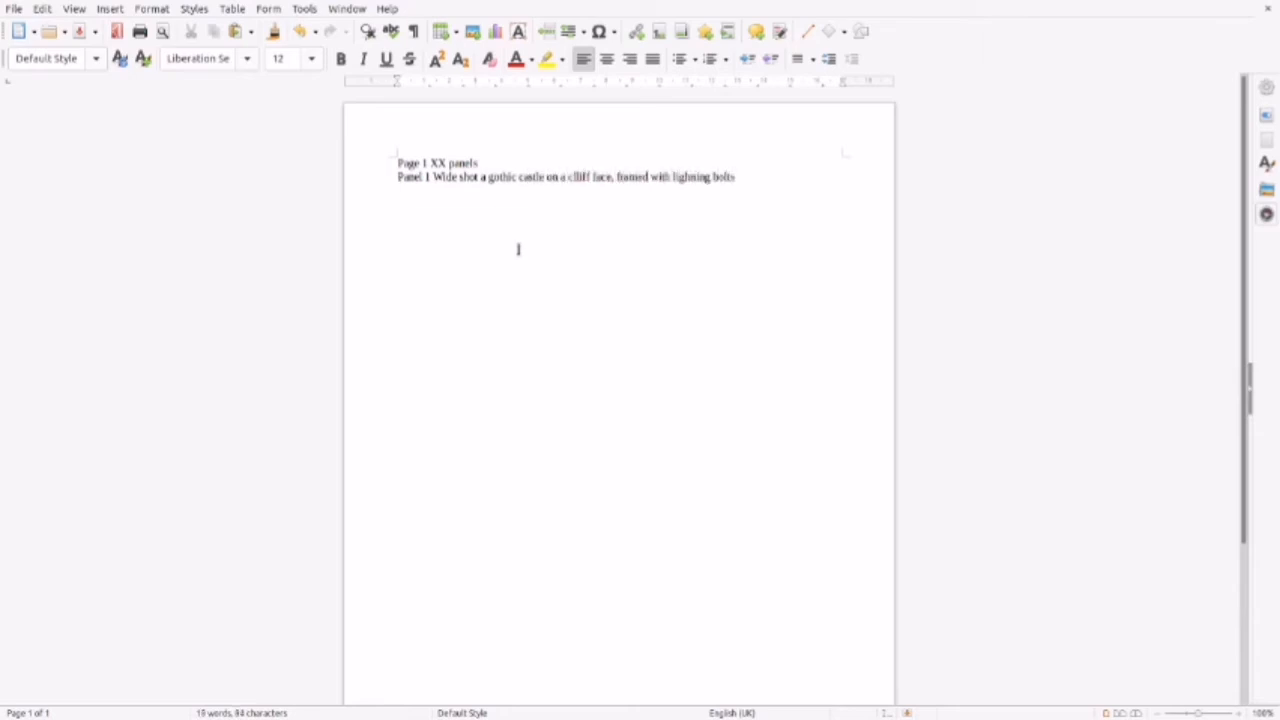
Add the CAP SCIENTIST caption lines "At Last! The formula is complete!", "They said it couldn't be done!" and "That it would drive e mad".
{"action": "key", "text": "Return"}
{"action": "type", "text": "CAP SCIENTIST"}
{"action": "key", "text": "Return"}
{"action": "type", "text": "At Last! The formula is complete!"}
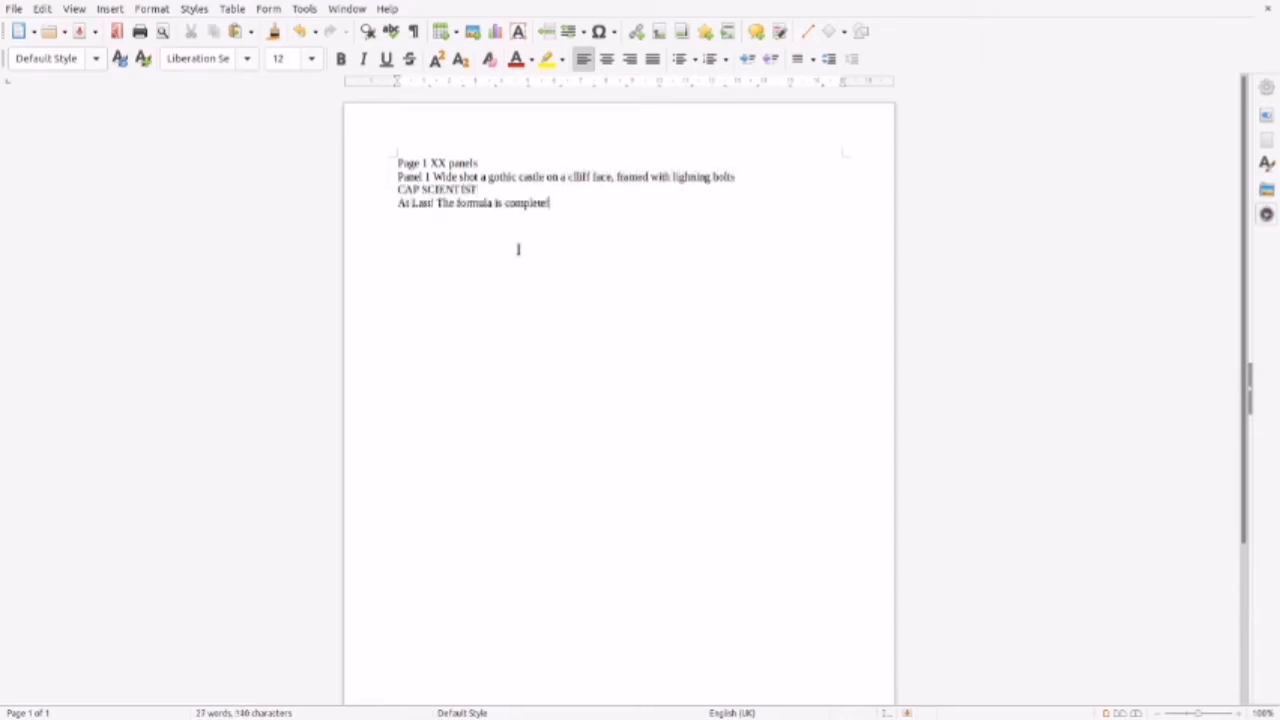
{"action": "key", "text": "Return"}
{"action": "type", "text": "They said it couldn't be done!"}
{"action": "key", "text": "Return"}
{"action": "type", "text": "That it would drive e mad"}
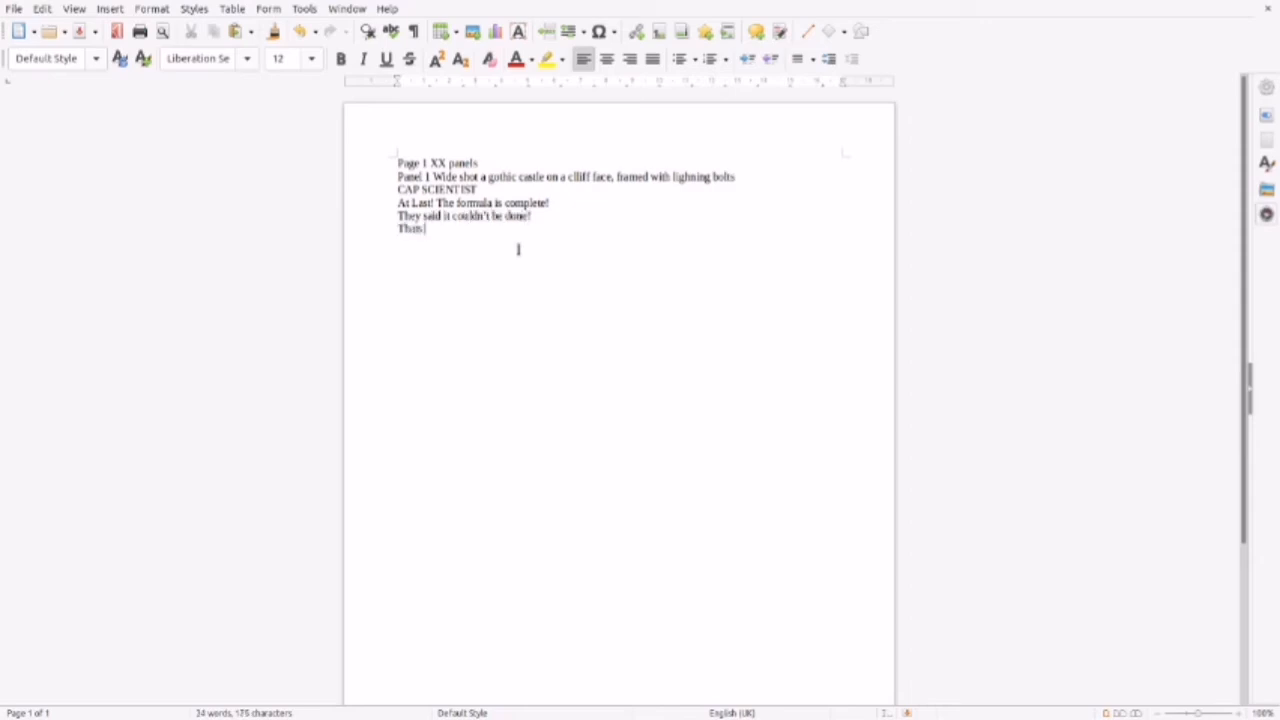
Write Panel 2 as "close up of a wild eye mad scientest. He is holding a test tube full of green liquid that is bullling, and glowing ominously".
{"action": "key", "text": "Return"}
{"action": "key", "text": "Return"}
{"action": "type", "text": "Panel 2"}
{"action": "key", "text": "Return"}
{"action": "type", "text": "cl"}
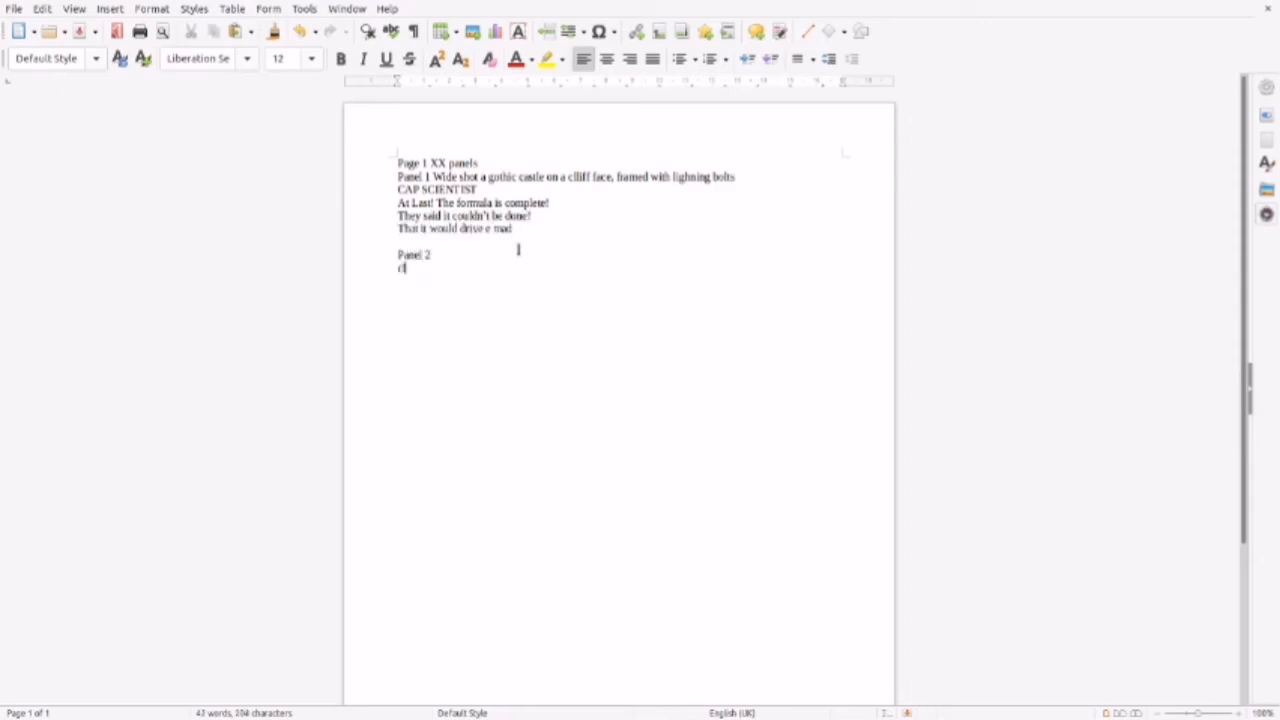
{"action": "type", "text": "ose up of a wild eye mad scientest."}
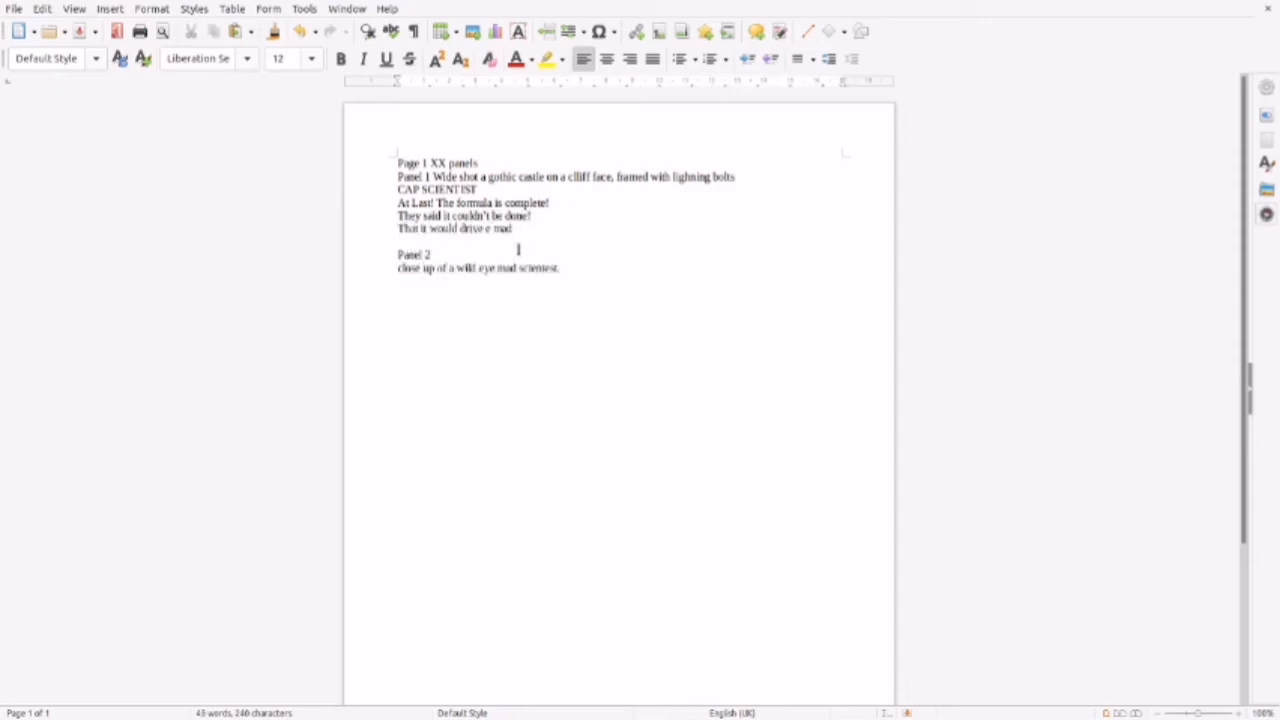
{"action": "type", "text": " He is bulding a test tube full of green liquid that is"}
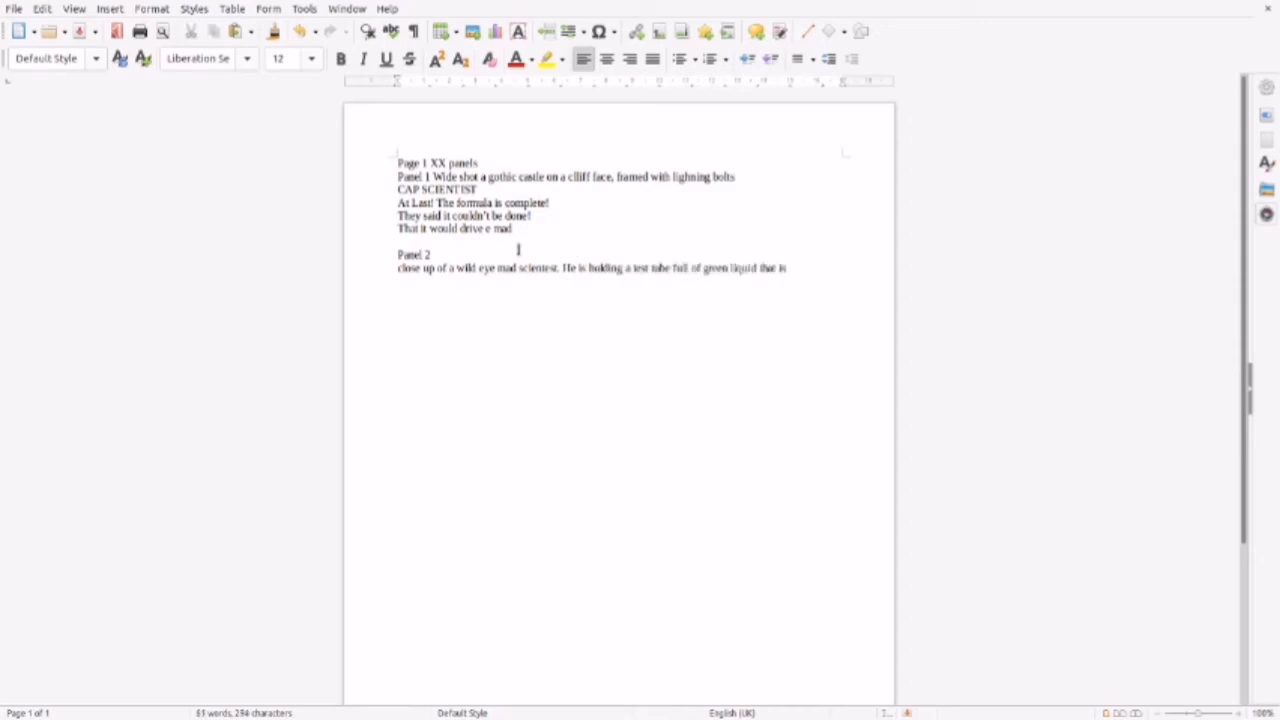
{"action": "type", "text": " bubbling, and glowing ominously"}
Add the SCIENTIST dialogue to Panel 2: "Me? Mad?", "I'll Show them who's mad!" and "I'll Show them all!".
{"action": "key", "text": "Return"}
{"action": "type", "text": "SCIENTIST"}
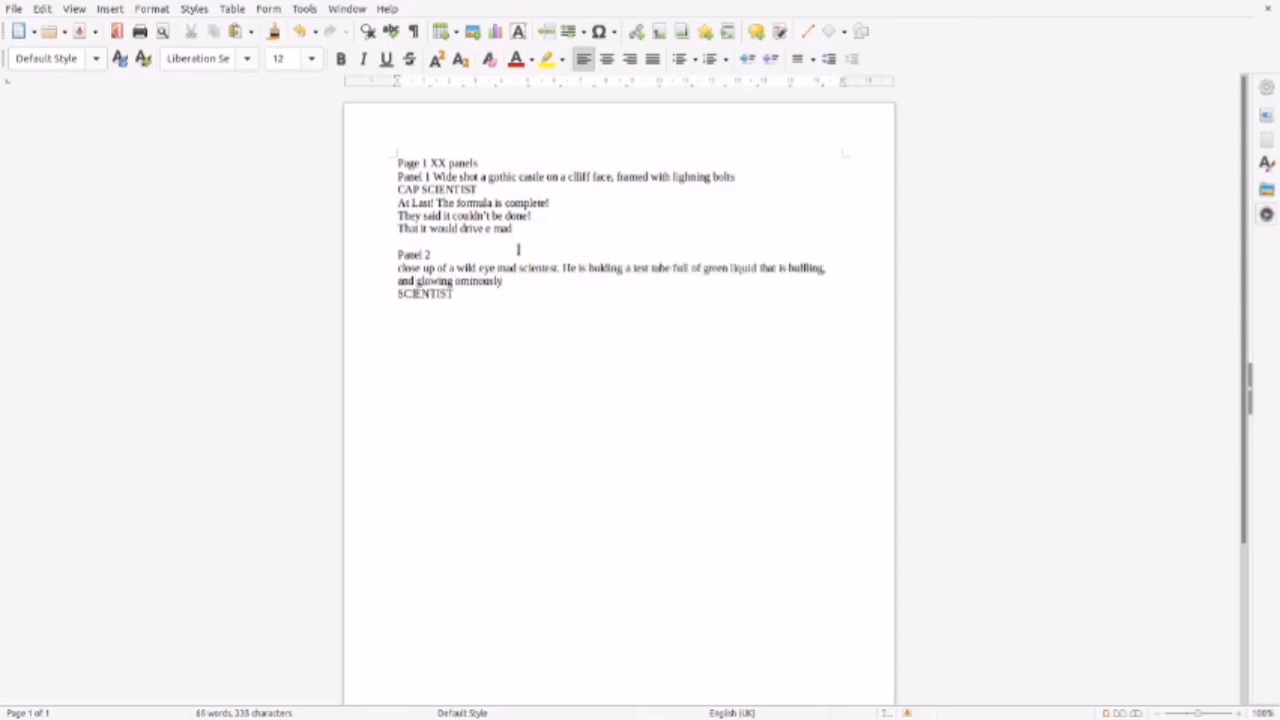
{"action": "key", "text": "Return"}
{"action": "type", "text": "Me? Mad?"}
{"action": "key", "text": "Return"}
{"action": "type", "text": "I'll Show them who's m"}
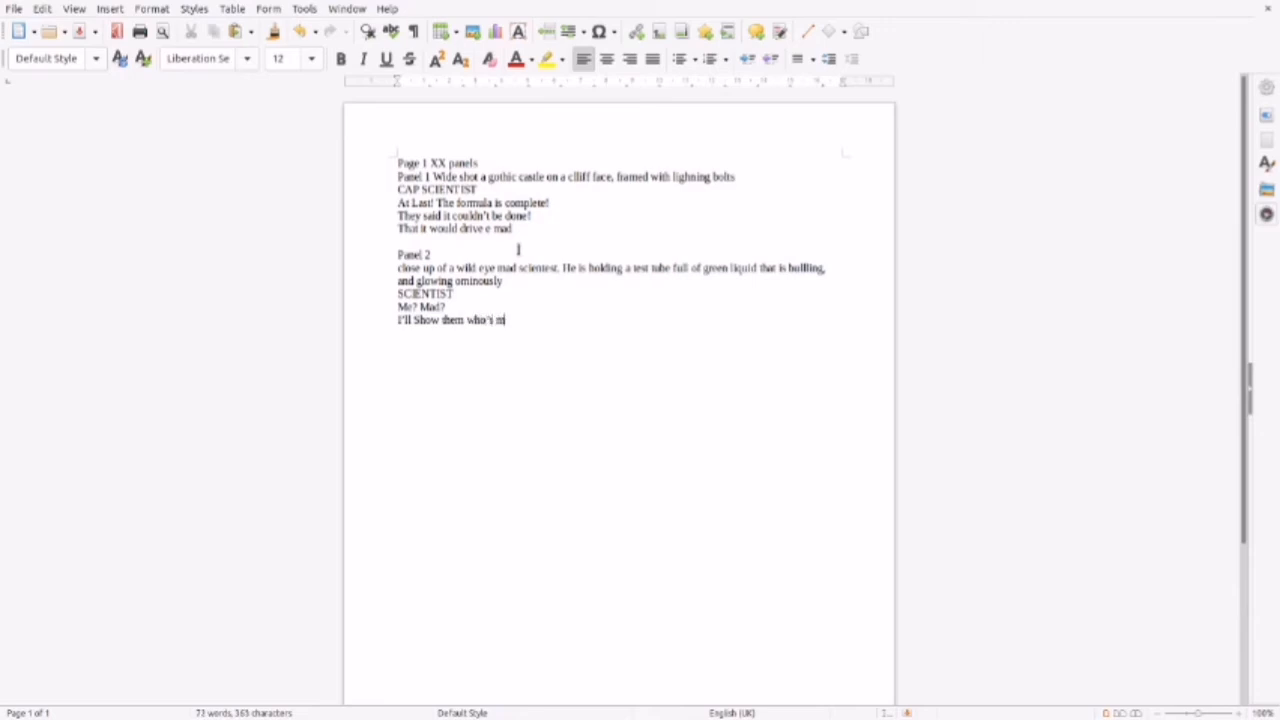
{"action": "type", "text": "ad!"}
{"action": "key", "text": "Return"}
{"action": "type", "text": "I'll Show them all!"}
Write Panel 3 as "MID shot, SCIENTISTS gupls down the liquid in the test tube", separated from Panel 2 by a blank line.
{"action": "key", "text": "Return"}
{"action": "key", "text": "Return"}
{"action": "type", "text": "Panel 3 MID shot, SC"}
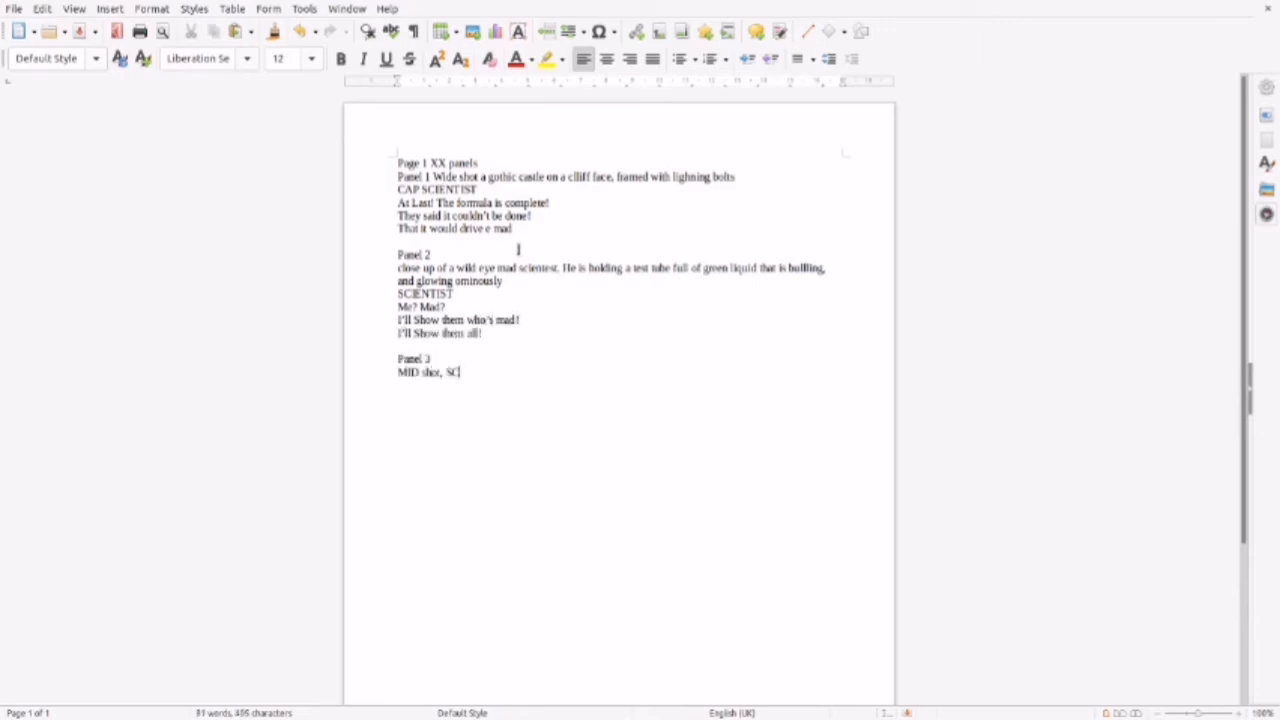
{"action": "type", "text": "IENTISTS gupls down the liquid in the test tube"}
Write Panel 4 as "MID shot, SCIENIST grabs at his throat" with the SCIENTIST lines "GASP!", "SPLUTTER" and "HAK!!!".
{"action": "key", "text": "Return"}
{"action": "type", "text": "Panel 4 "}
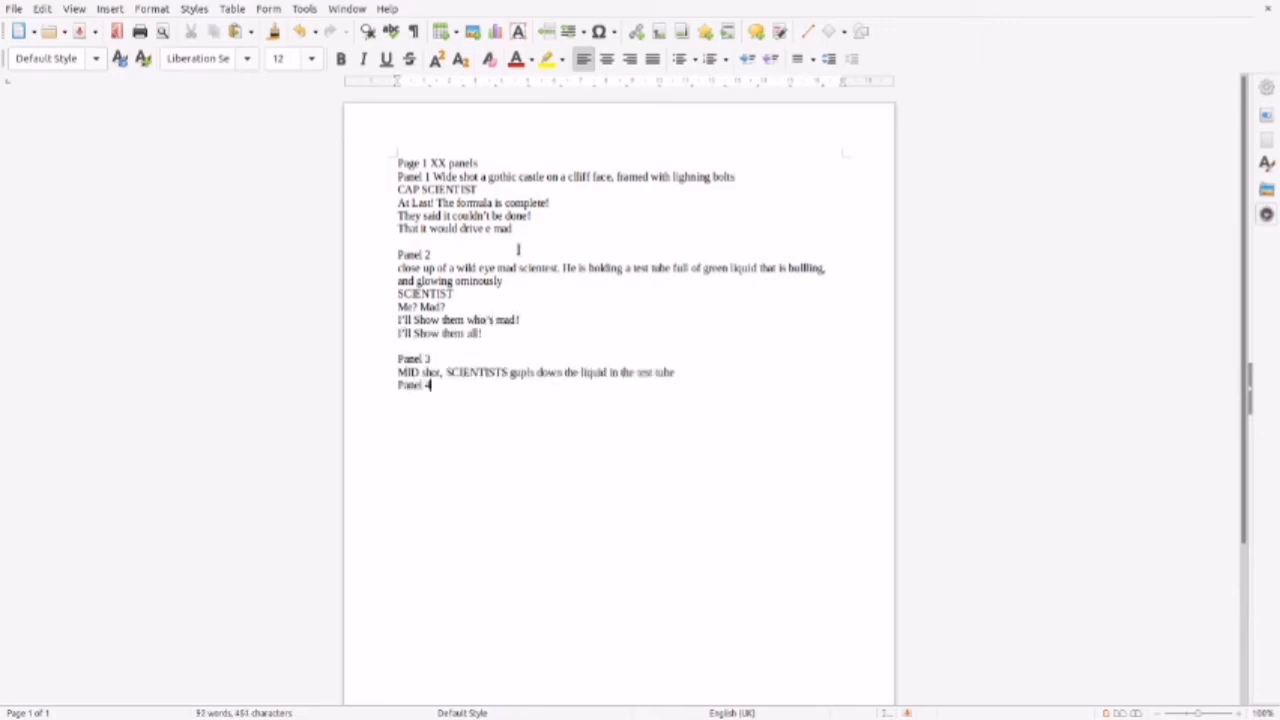
{"action": "type", "text": "MID shot, SCIENIST grabs at his throat"}
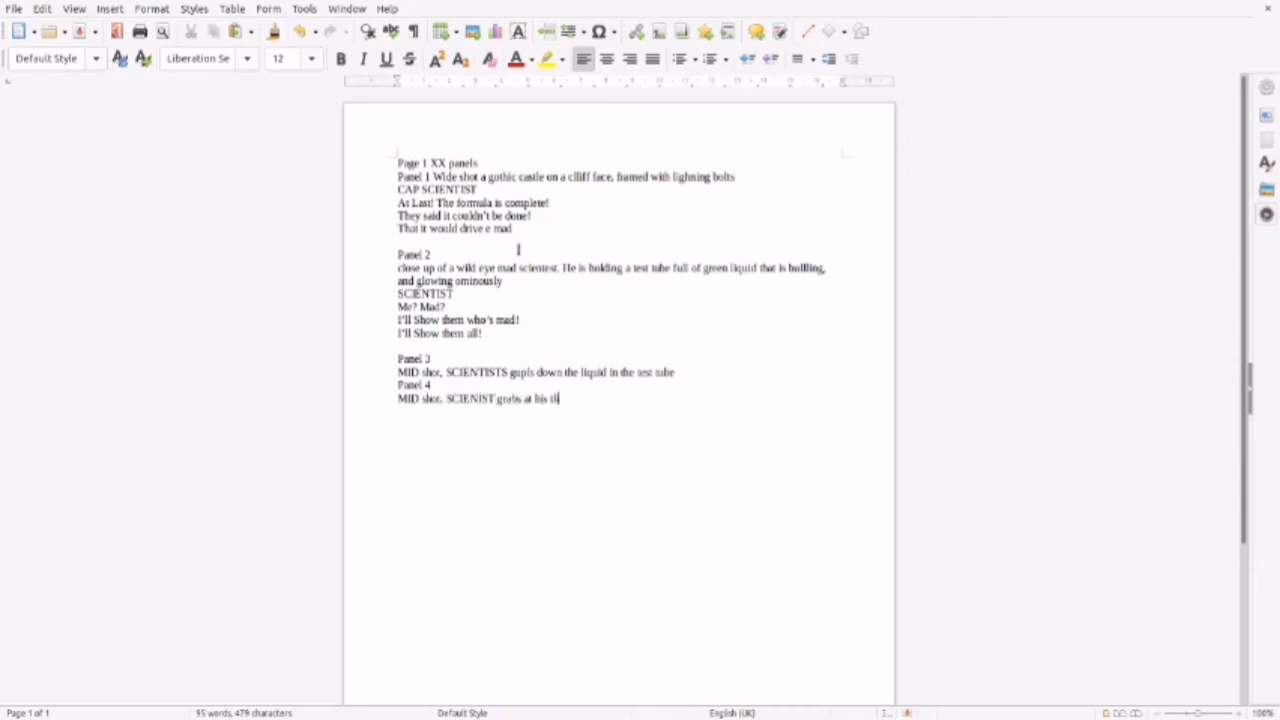
{"action": "key", "text": "Return"}
{"action": "type", "text": "SCIENTIST"}
{"action": "key", "text": "Return"}
{"action": "type", "text": "GASP!"}
{"action": "key", "text": "Return"}
{"action": "type", "text": "SPLUTTER"}
{"action": "key", "text": "Return"}
{"action": "type", "text": "HAK!!!"}
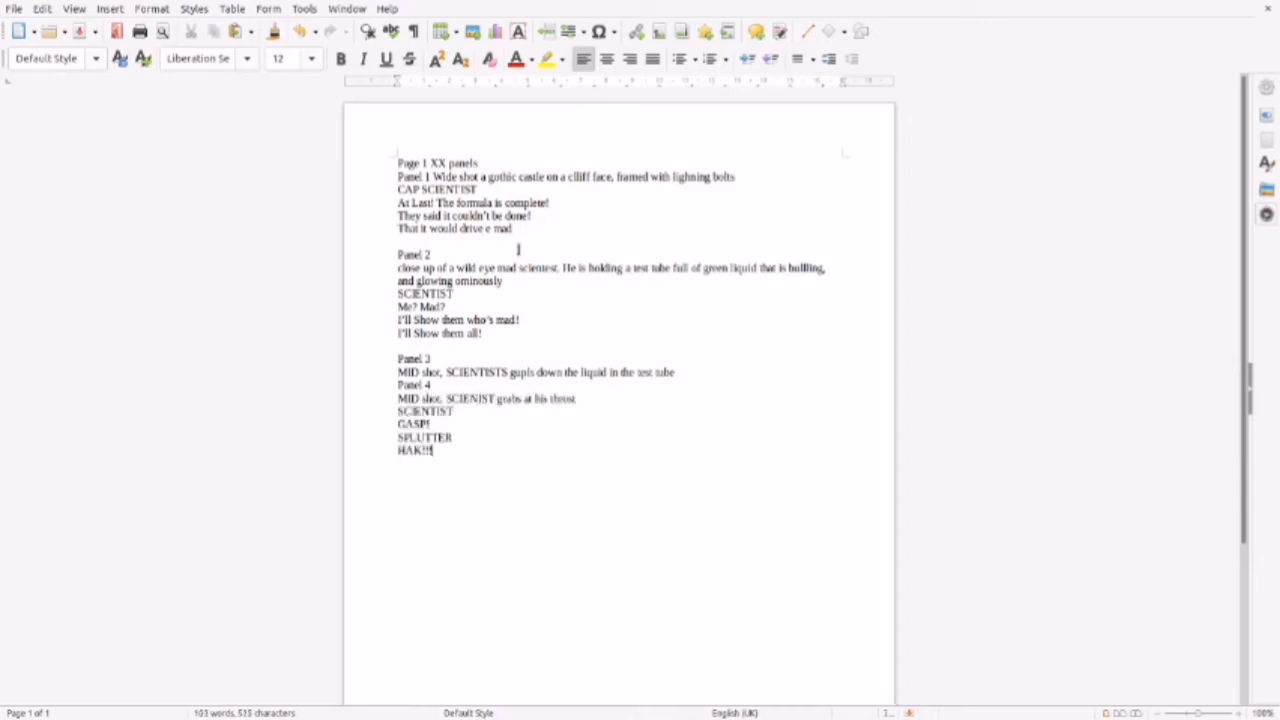
Add "Panel 5 the scientist has fallen out of shot" with the SFX lines "CLATTER" and "BANG" separated by a blank line.
{"action": "type", "text": "  Panel 5 the scientist has fallen out of shot"}
{"action": "key", "text": "Return"}
{"action": "type", "text": "SFX"}
{"action": "key", "text": "Return"}
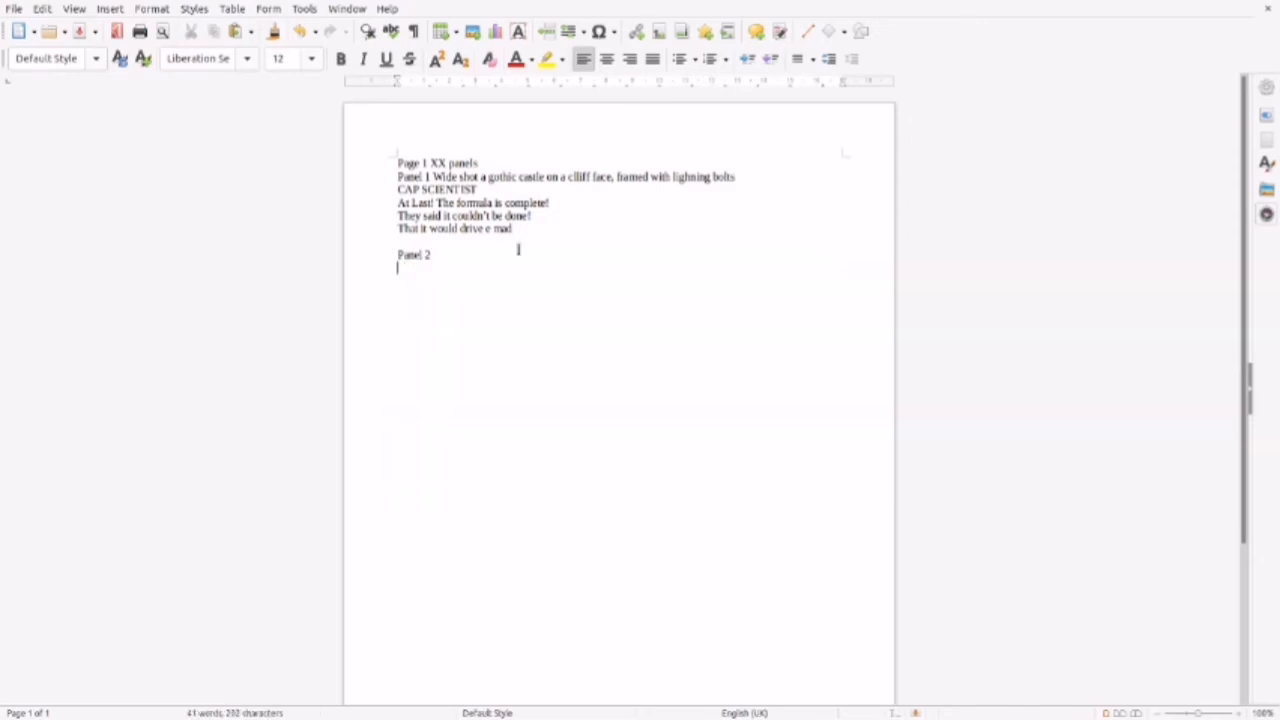
{"action": "type", "text": "CLATTER"}
{"action": "key", "text": "Return"}
{"action": "key", "text": "Return"}
{"action": "type", "text": "BANG"}
Write panel 6 as "close up on edge of che workbench, a hairy hand is grabbing the".
{"action": "key", "text": "Return"}
{"action": "key", "text": "Return"}
{"action": "type", "text": "panel 6"}
{"action": "key", "text": "Return"}
{"action": "type", "text": "close"}
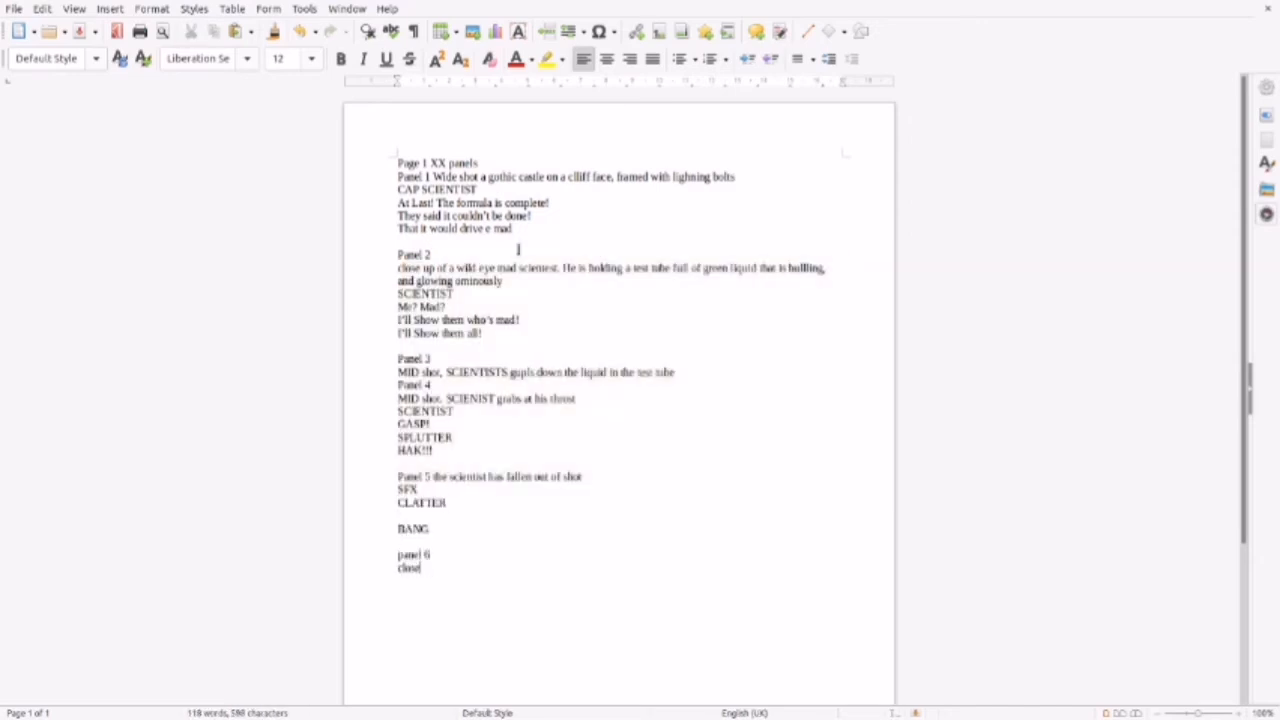
{"action": "type", "text": " up on edge of che workbench, a hairy hand is grabbing the"}
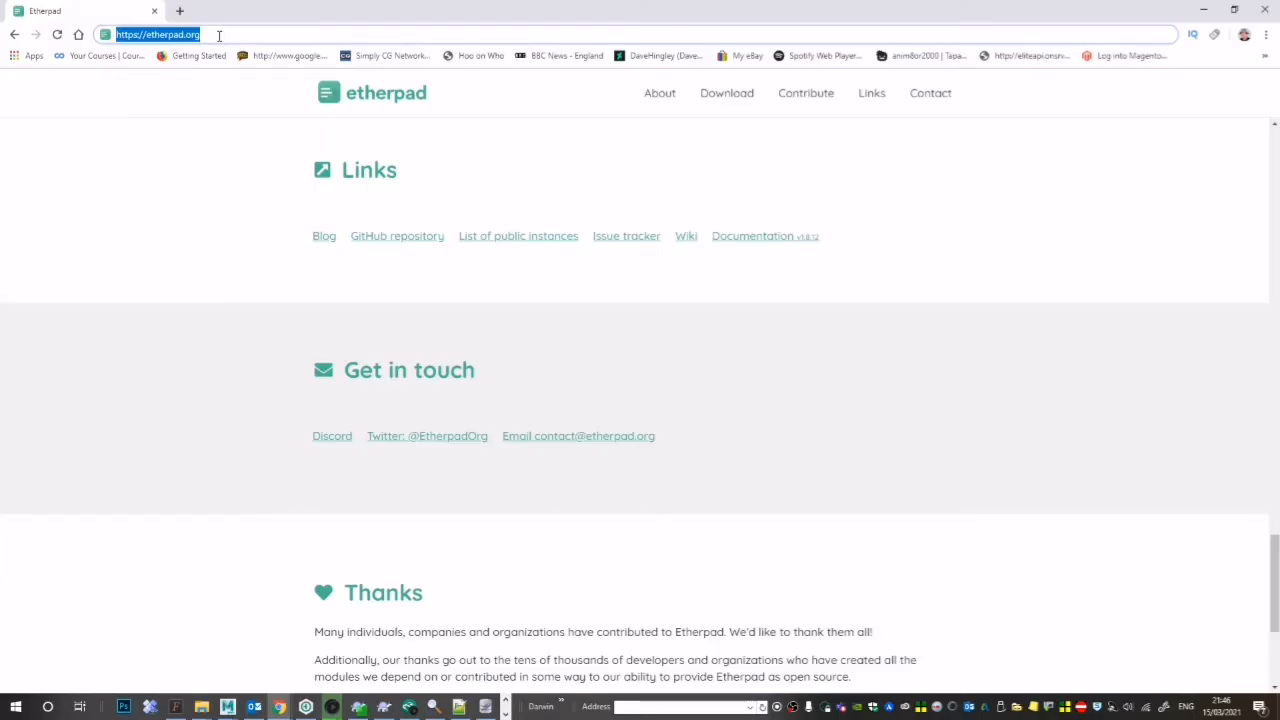
Switch to Chrome and load the etherpad.org home page.
{"action": "left_click", "coordinate": [219, 32]}
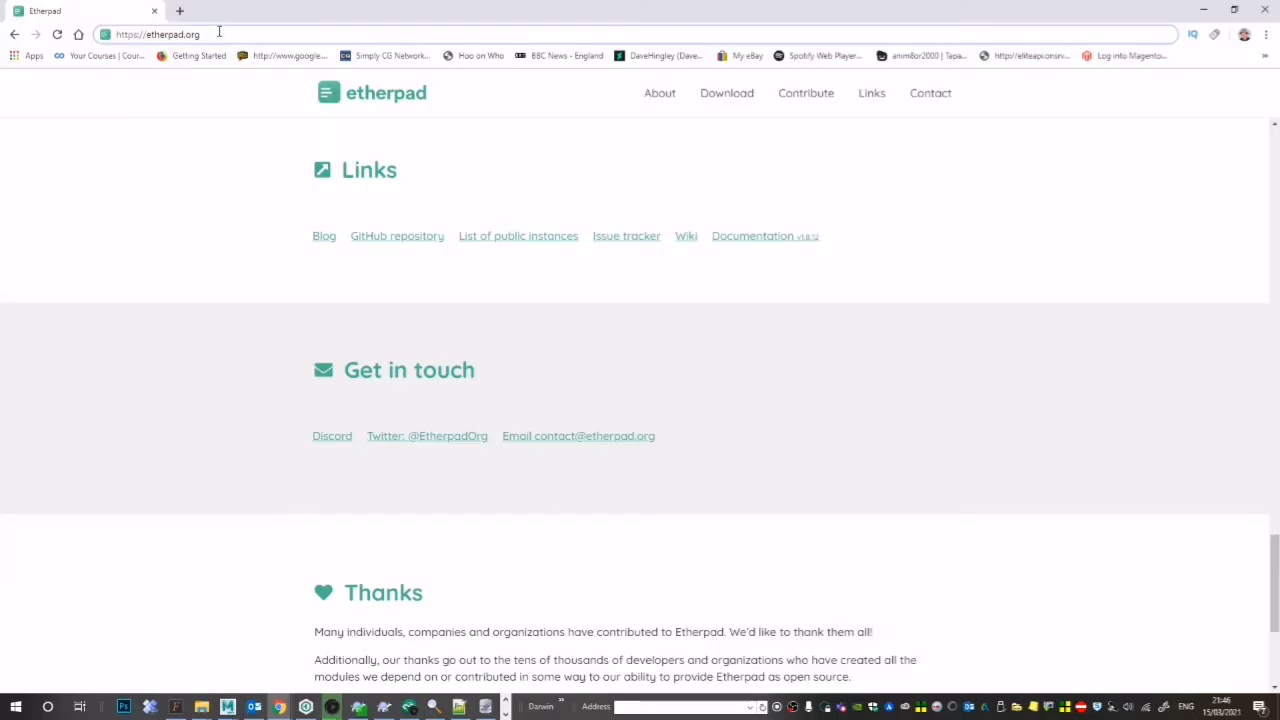
{"action": "key", "text": "Return"}
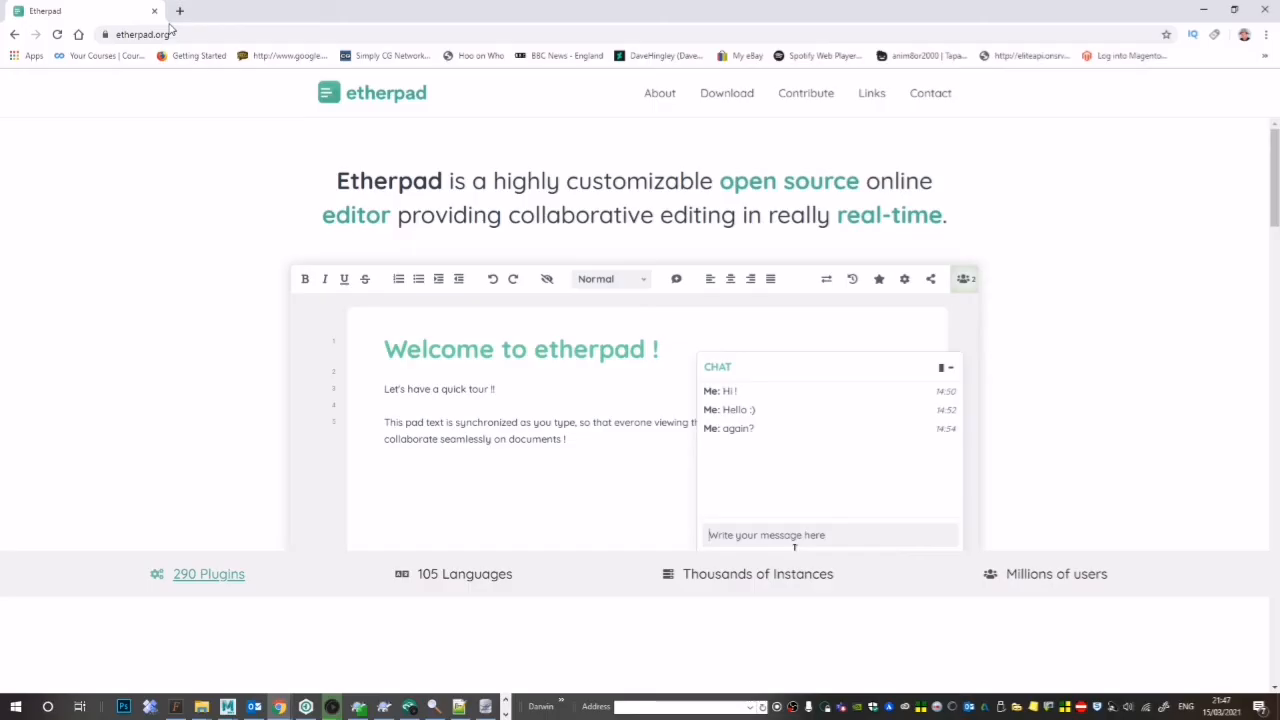
Send the chat message "Hello !" in the Etherpad demo pad and minimise the chat.
{"action": "type", "text": "Hello !"}
{"action": "key", "text": "Return"}
{"action": "left_click", "coordinate": [950, 370]}
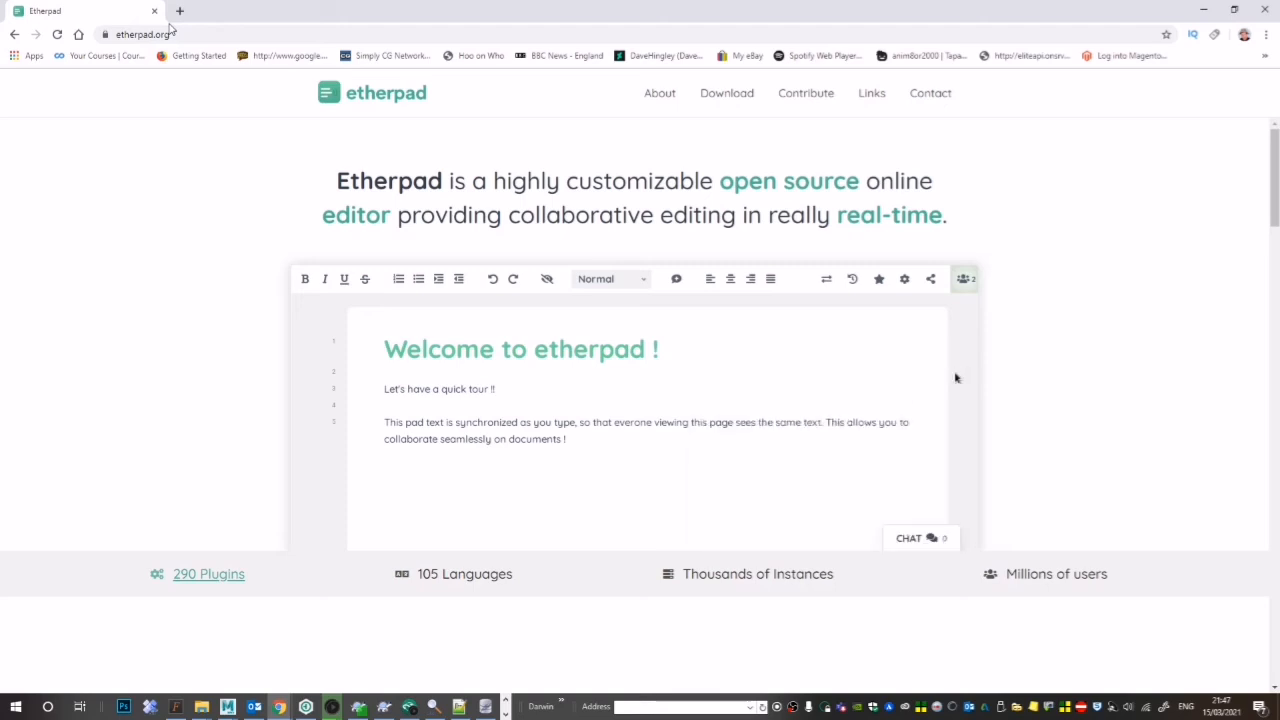
Look through the demo pad's settings, import/export options and sharing options, and close them.
{"action": "left_click", "coordinate": [910, 283]}
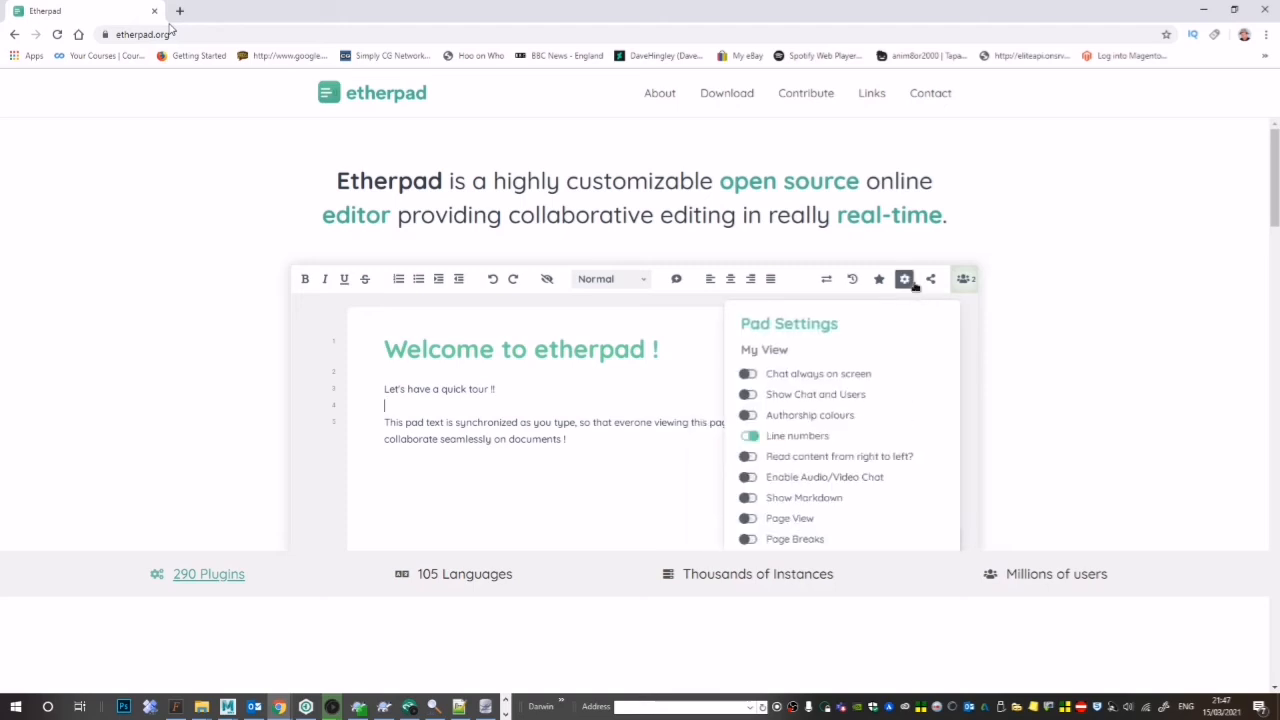
{"action": "left_click", "coordinate": [826, 280]}
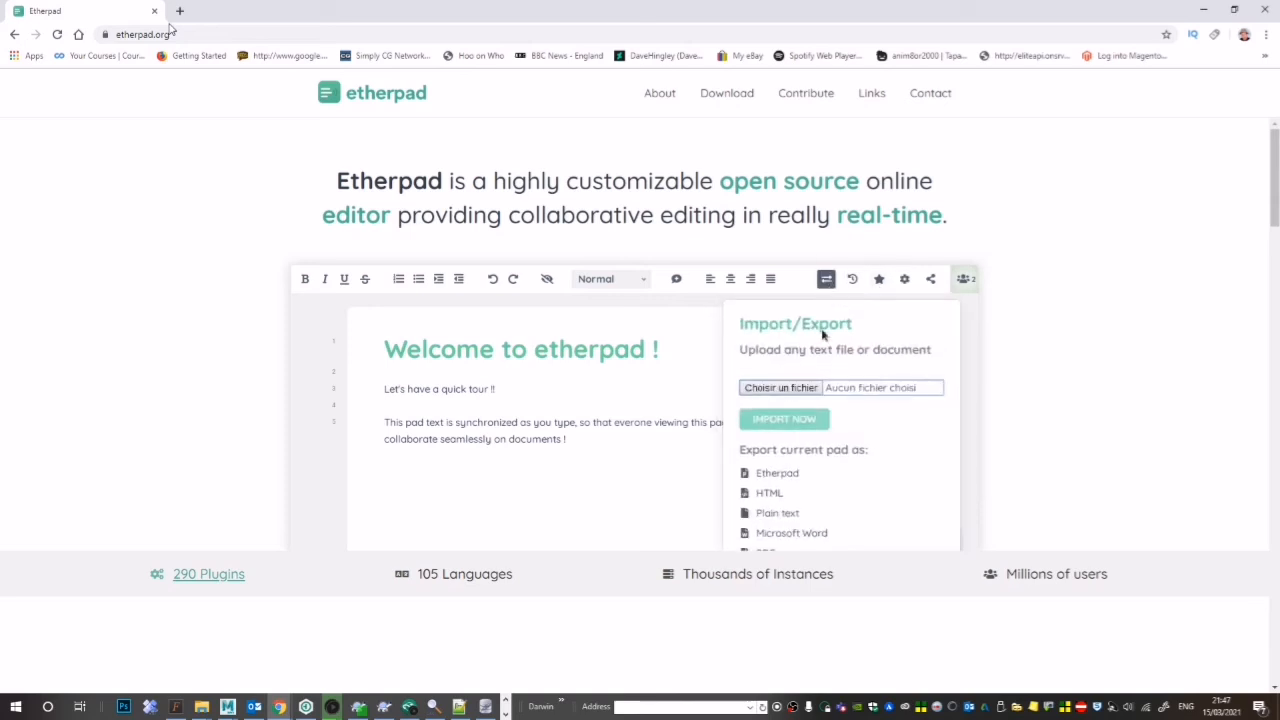
{"action": "left_click", "coordinate": [931, 280]}
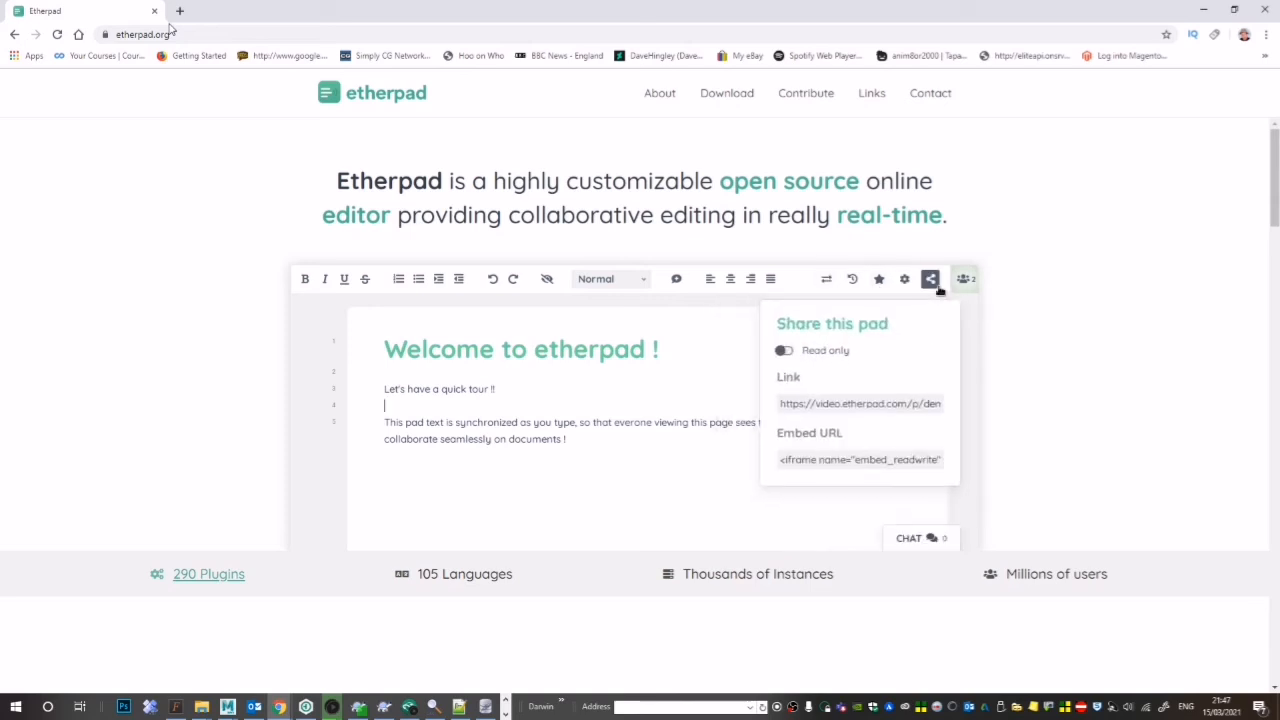
{"action": "left_click", "coordinate": [654, 379]}
Attach the comment "Amazing !" to the word "etherpad" in the pad's heading.
{"action": "double_click", "coordinate": [603, 355]}
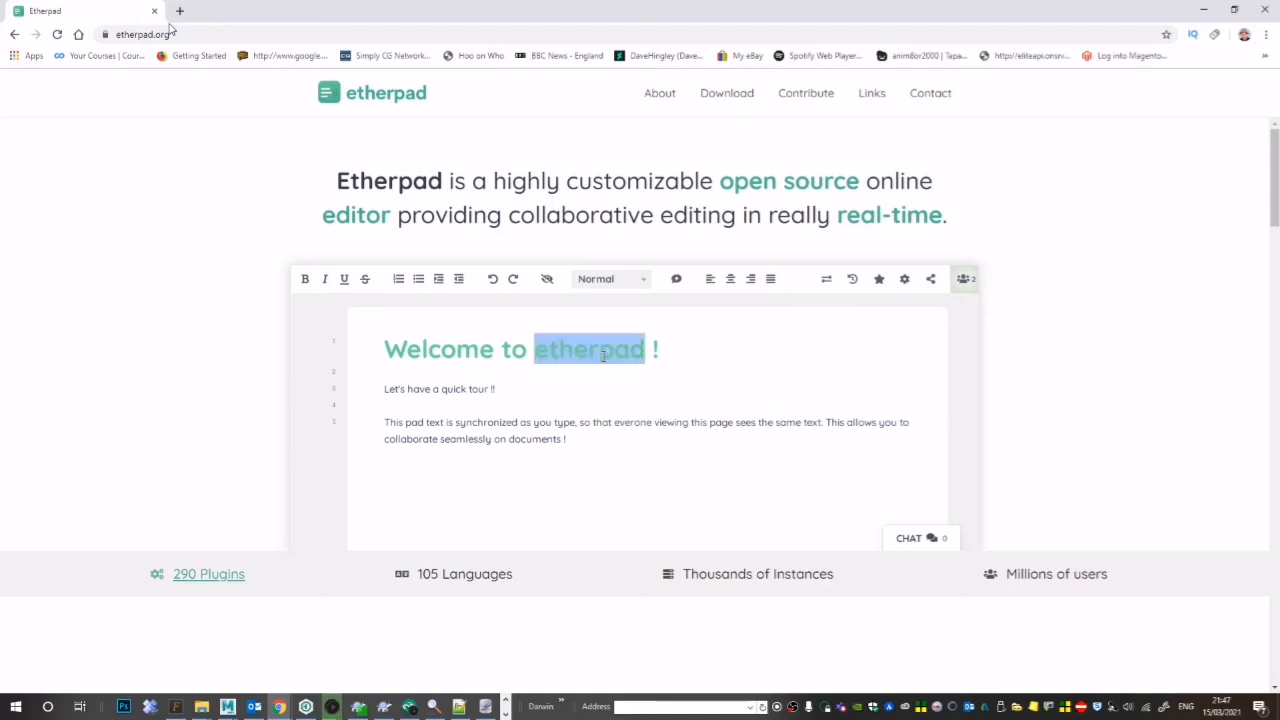
{"action": "left_click", "coordinate": [676, 279]}
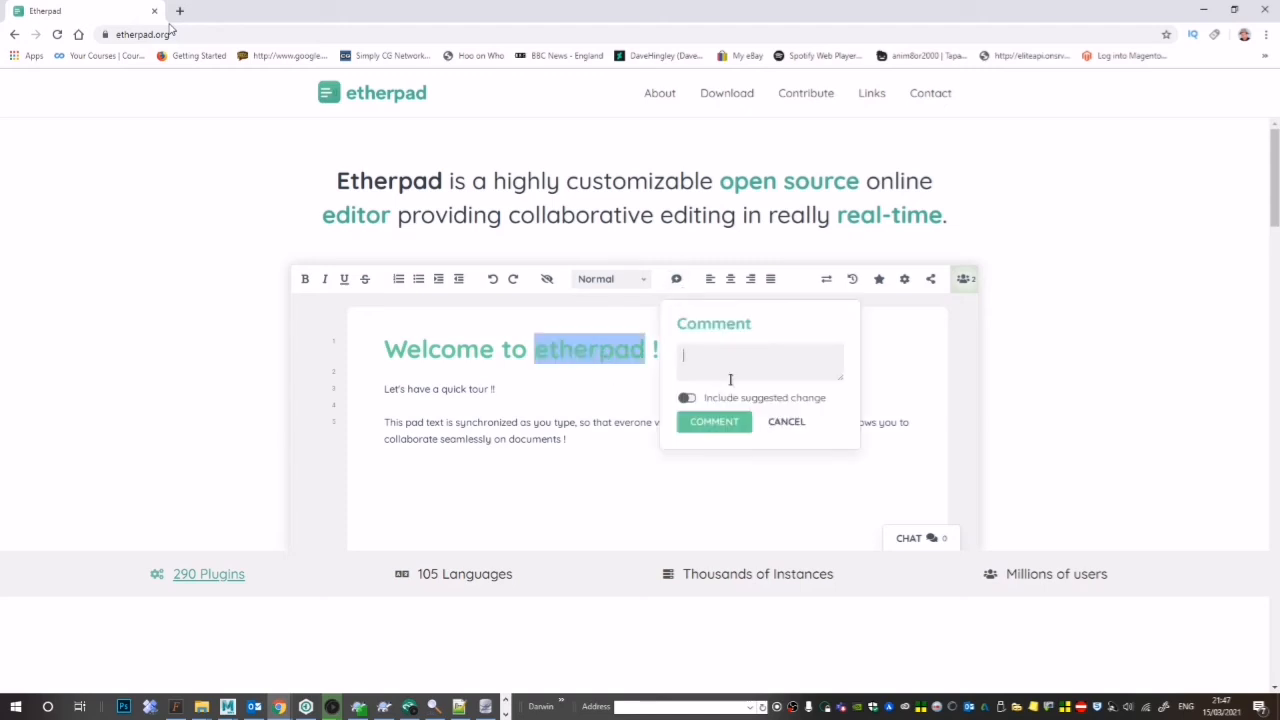
{"action": "type", "text": "Amazing !"}
{"action": "left_click", "coordinate": [731, 424]}
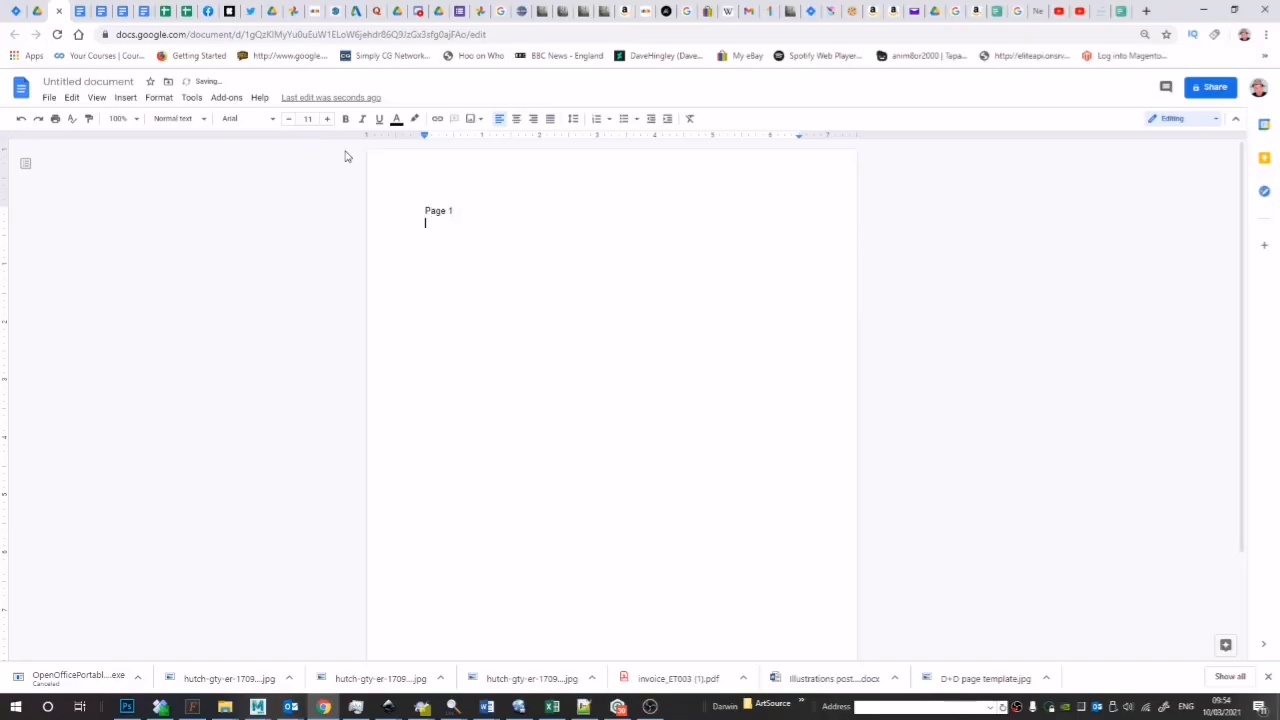
In the Google Docs script, write Panel 1 as "Establishing shot, The vast empty blackness of space. A vessel hurtles through the void".
{"action": "type", "text": "Panel 1 Establishing"}
{"action": "key", "text": "BackSpace"}
{"action": "key", "text": "BackSpace"}
{"action": "key", "text": "BackSpace"}
{"action": "key", "text": "BackSpace"}
{"action": "key", "text": "BackSpace"}
{"action": "key", "text": "BackSpace"}
{"action": "key", "text": "BackSpace"}
{"action": "key", "text": "BackSpace"}
{"action": "key", "text": "BackSpace"}
{"action": "key", "text": "BackSpace"}
{"action": "type", "text": "tablishing shot, The vast empty blackness of space. A vew"}
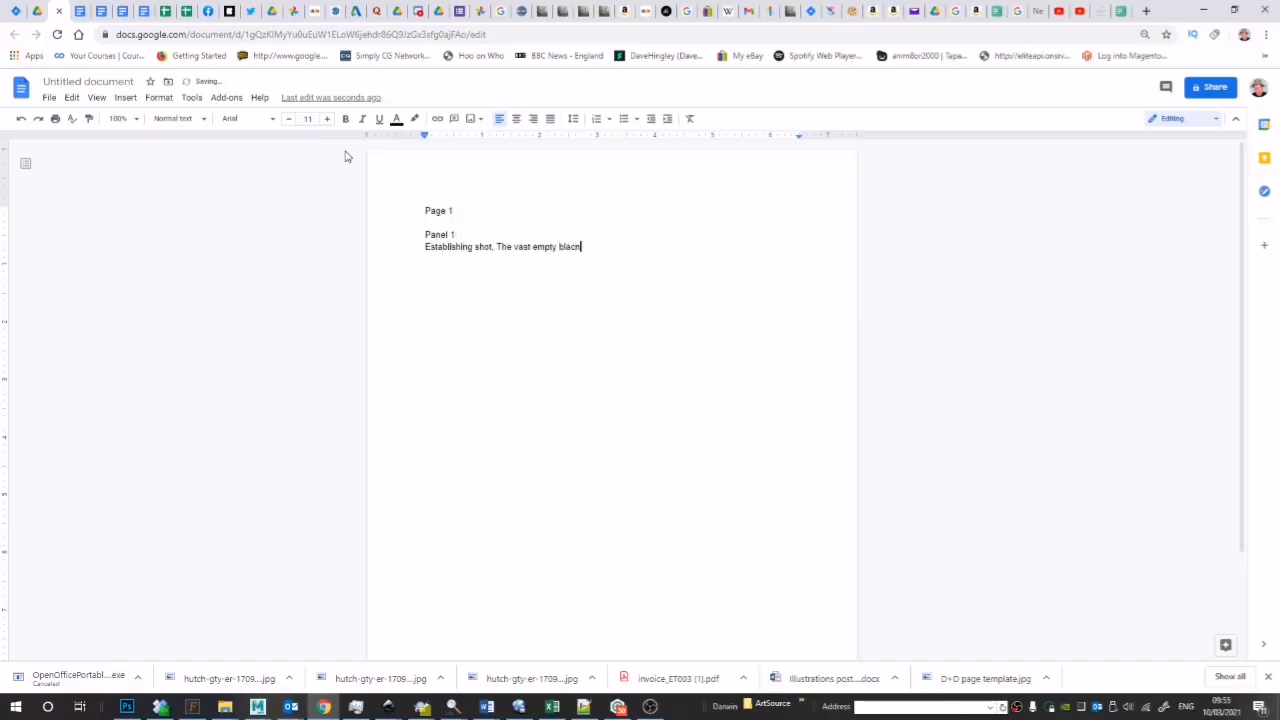
{"action": "type", "text": "sel hurtles through the vois"}
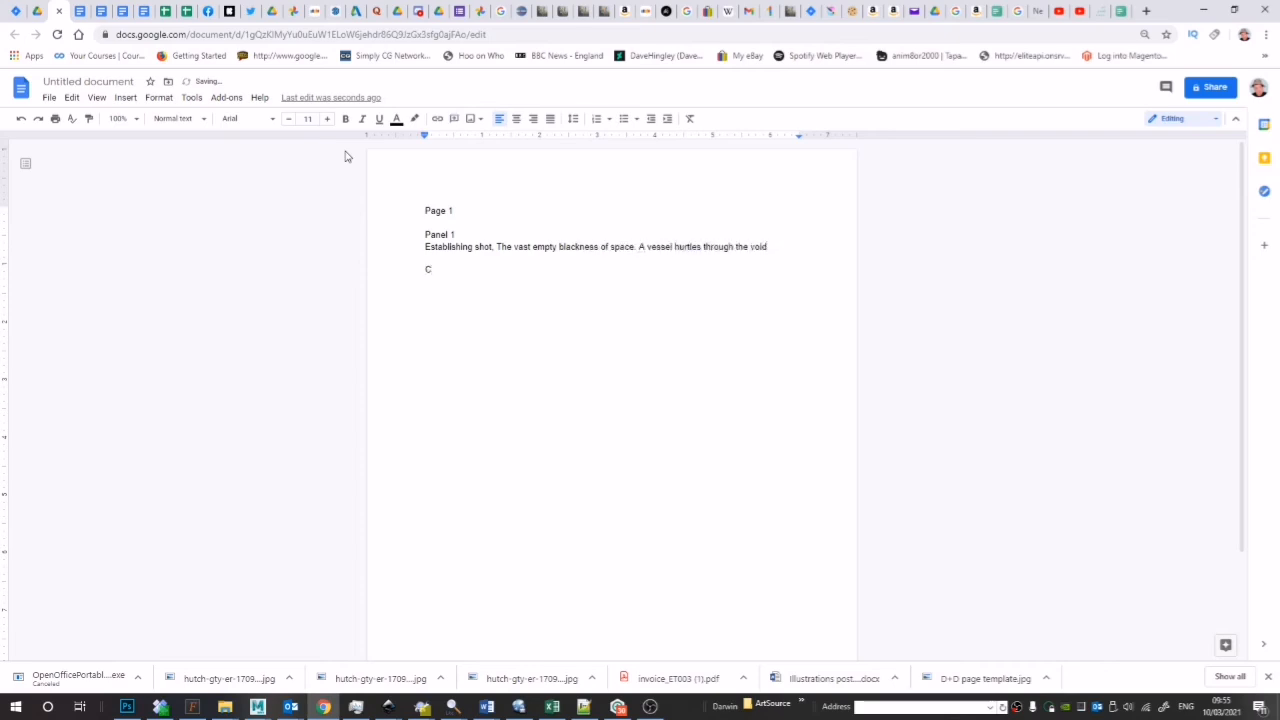
Add the CAP-CAPTAIN caption "Captain's Log. survey vessel is now six months into it's mission" to Panel 1.
{"action": "type", "text": "APTAIN"}
{"action": "key", "text": "Return"}
{"action": "type", "text": "Captain's Log. survey vessel is now"}
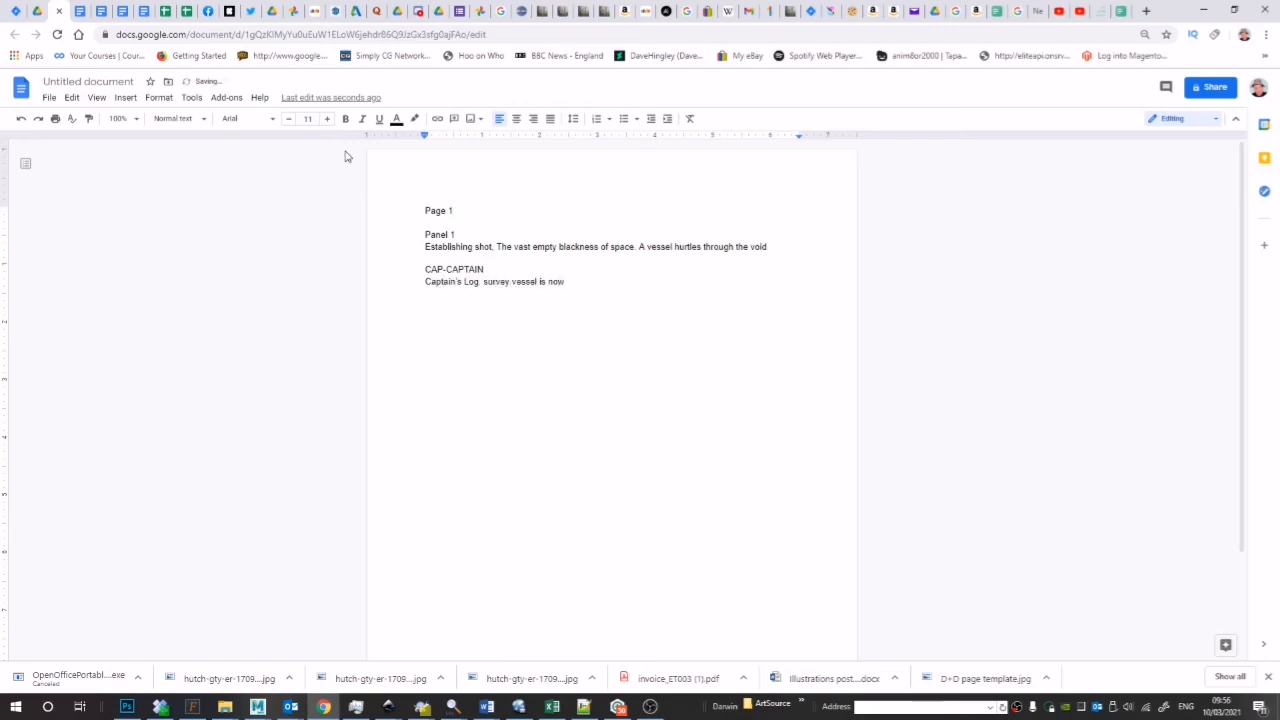
{"action": "type", "text": " six months into it's mission"}
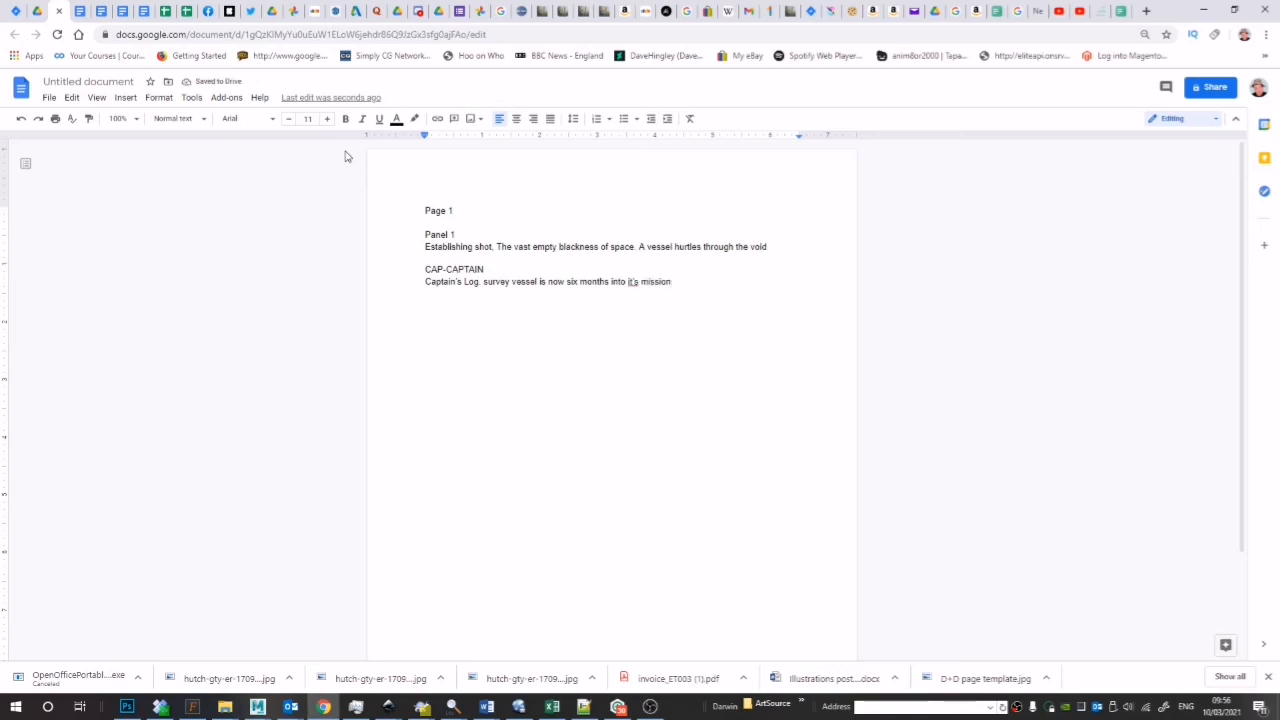
Correct "it's" to "its" in the caption and continue it with ". We lost contact with earth 3 weeks ago.".
{"action": "left_click", "coordinate": [633, 281]}
{"action": "left_click", "coordinate": [692, 290]}
{"action": "type", "text": ". We lost contact with earth "}
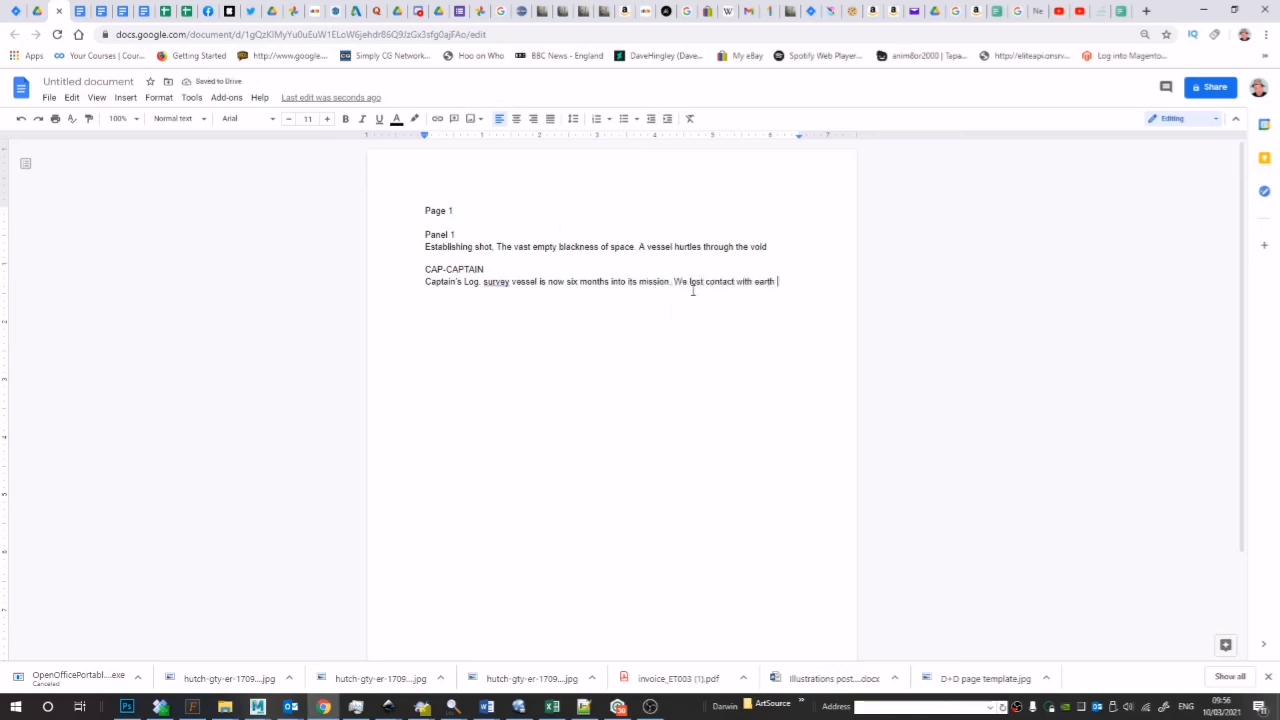
{"action": "type", "text": "a"}
{"action": "type", "text": " weeks ago."}
Add the heading "Panel2" after a blank line, with the description "Internal shot of the corridor in the ship.".
{"action": "key", "text": "Return"}
{"action": "key", "text": "Return"}
{"action": "type", "text": "Panel2"}
{"action": "key", "text": "Return"}
{"action": "type", "text": "Internal shot of the corridor in the ship."}
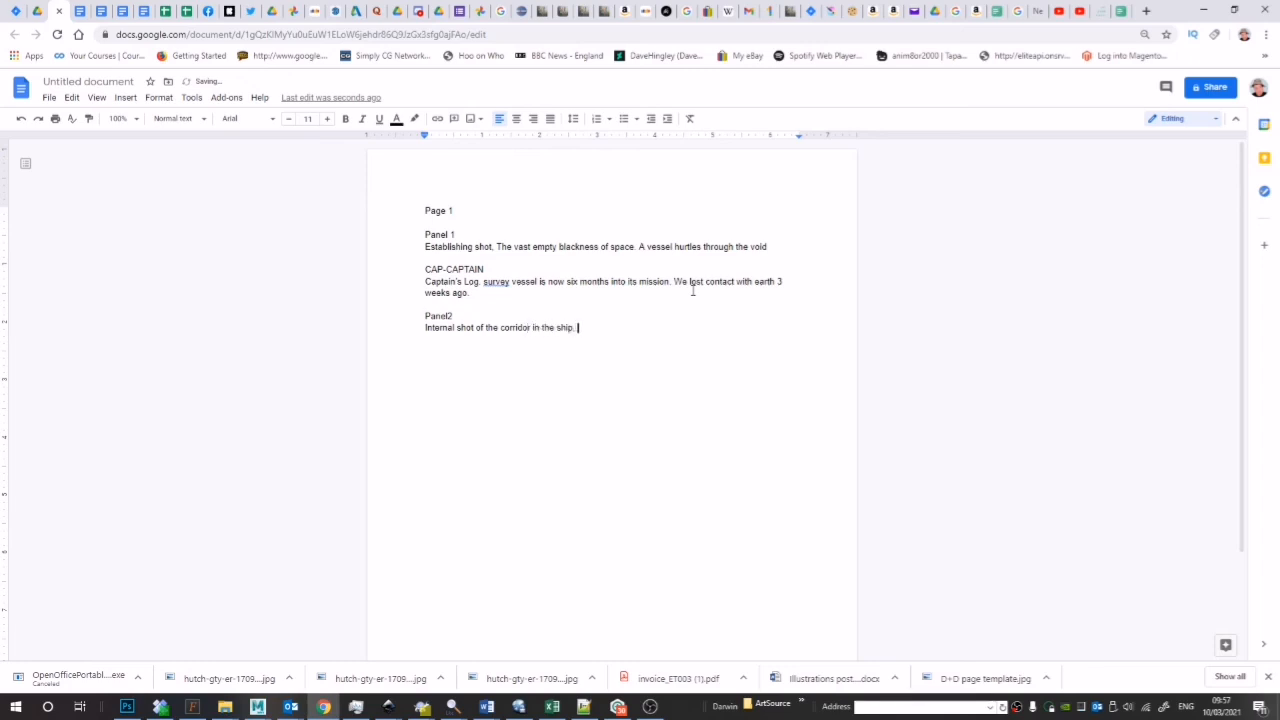
Add the CAP-CAPTAIN caption "As the rest of the crew are in hypersleep I have found the isolation to be almost unbearable" to Panel 2.
{"action": "key", "text": "Return"}
{"action": "type", "text": "CAP-CAPTAIN"}
{"action": "key", "text": "Return"}
{"action": "type", "text": "As the rest of the crew are i"}
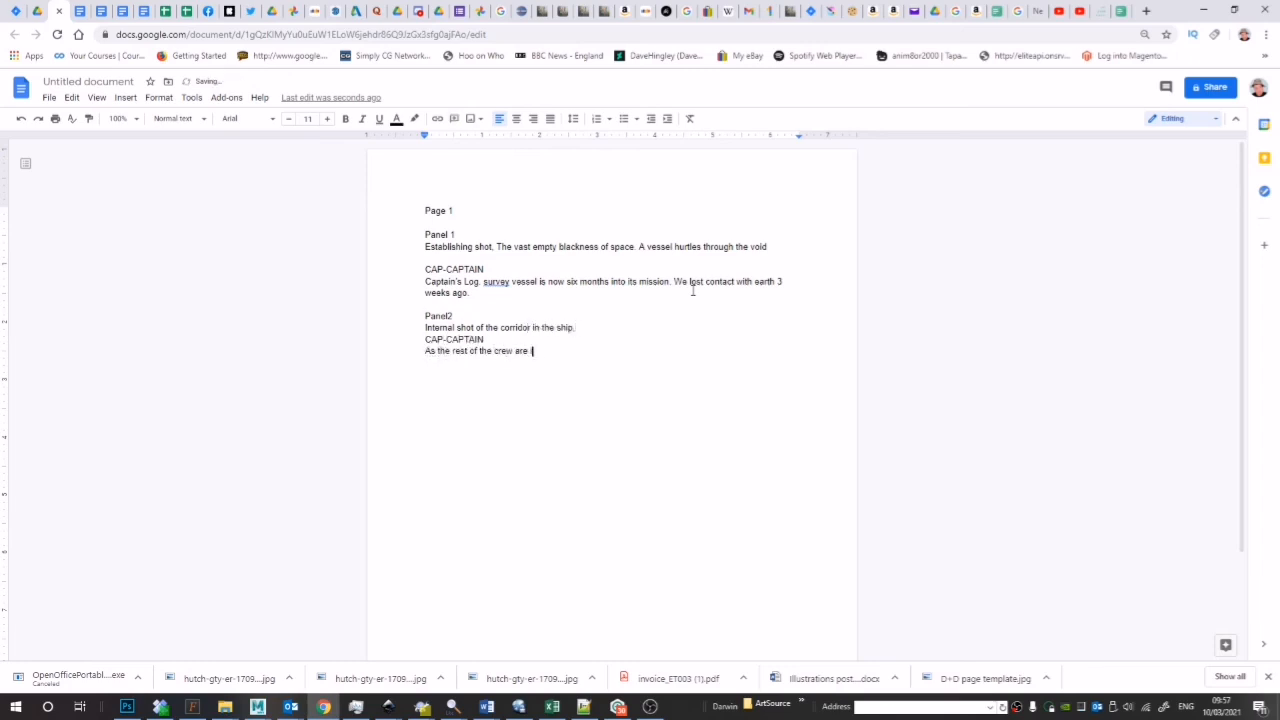
{"action": "type", "text": "n hypersleep I have found the isolation to be almost unbearable"}
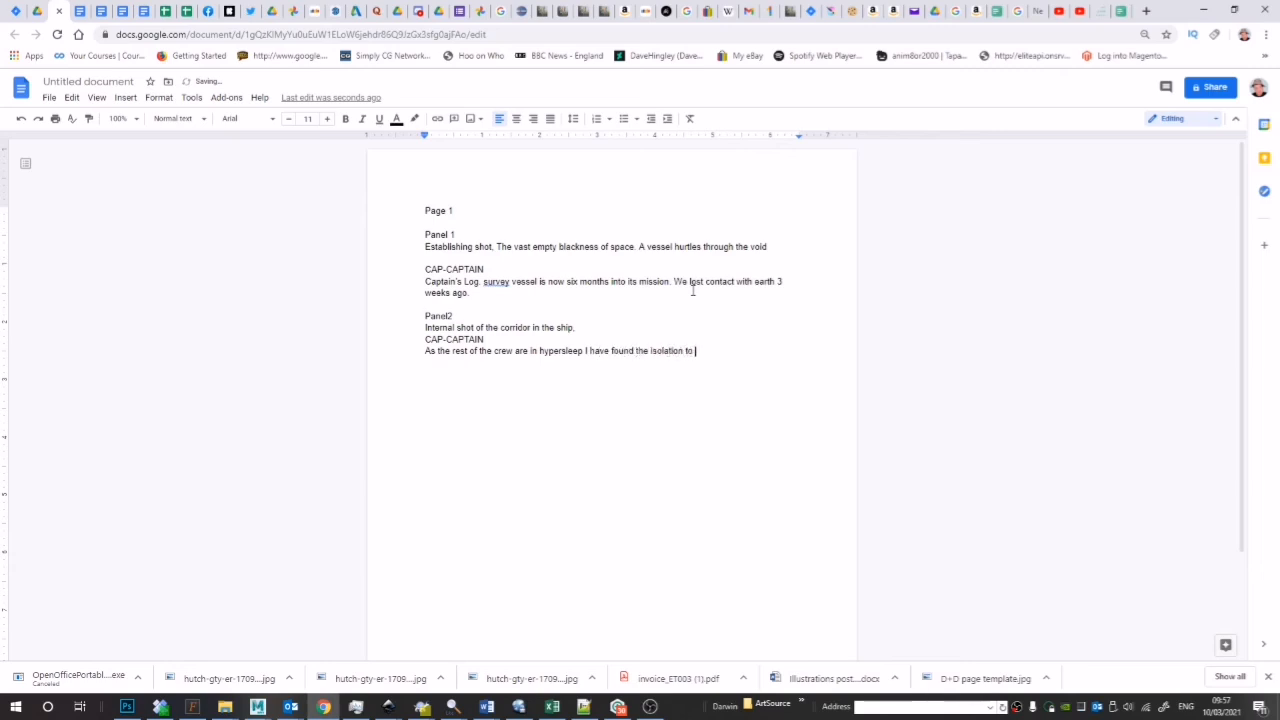
Add Panel 3, described "Wide shot, drive room. There should be a captains chair. It is clear there is someone sat in the chair".
{"action": "key", "text": "Return"}
{"action": "key", "text": "Return"}
{"action": "type", "text": "Panel 3"}
{"action": "key", "text": "Return"}
{"action": "type", "text": "Wide shot. "}
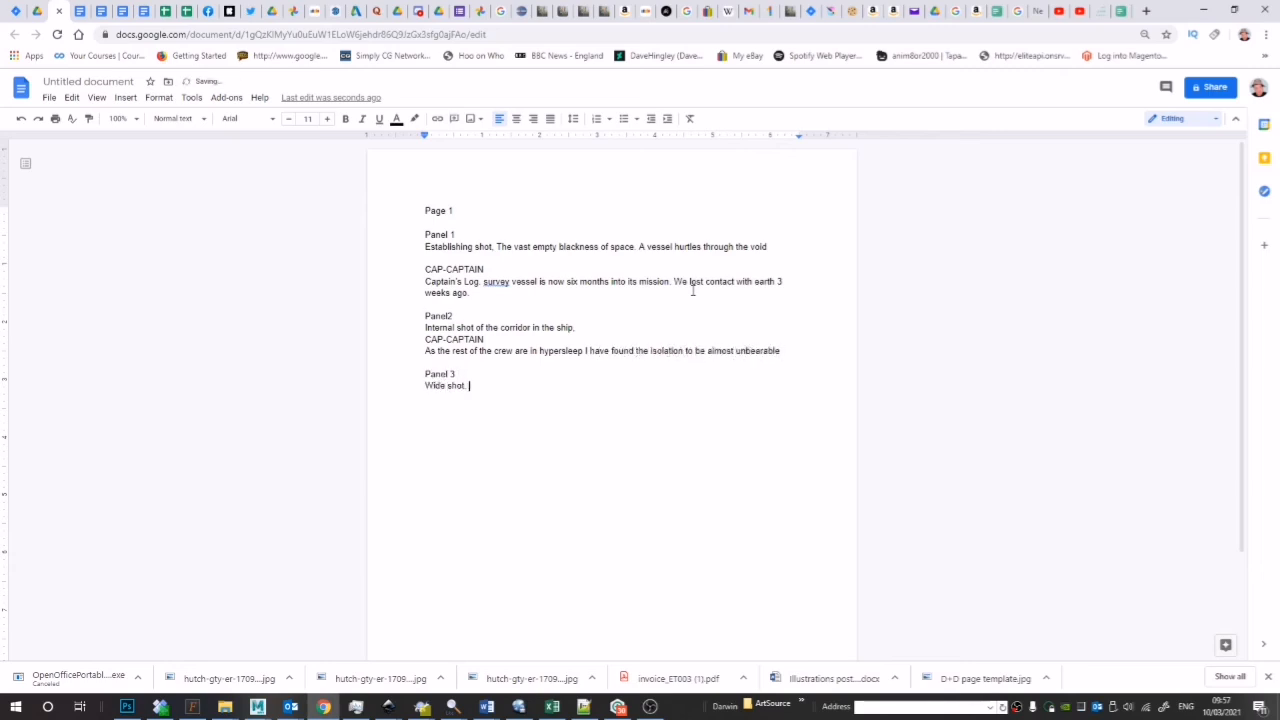
{"action": "type", "text": "drive room. There should be a captains chair"}
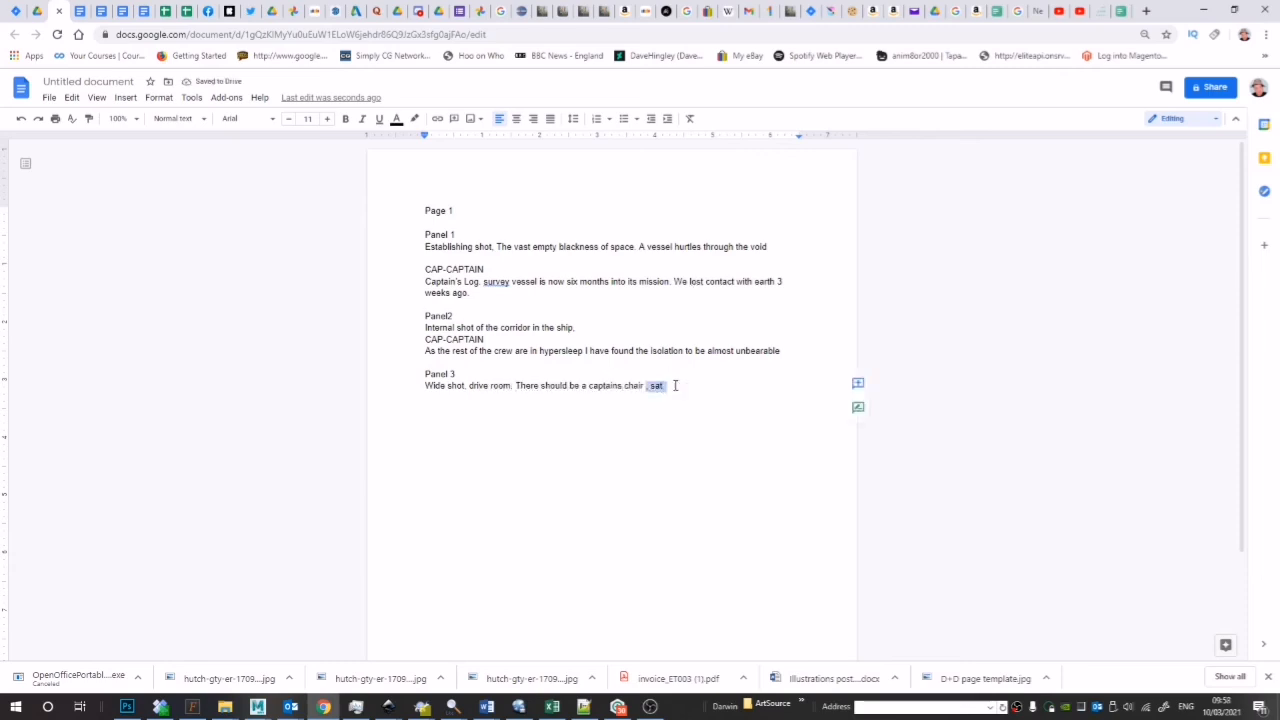
{"action": "type", "text": ". It is clear there is someone sat in the chair"}
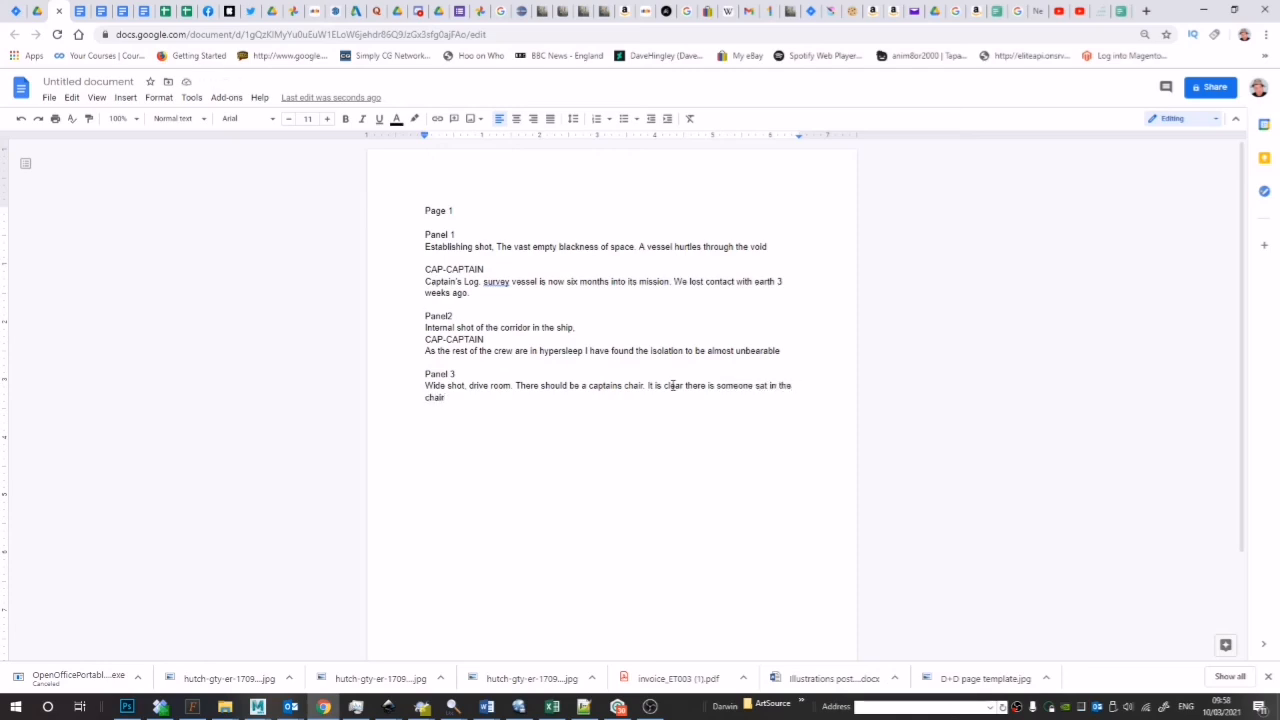
Add the CAP-CAPTAIN caption "Luckily Space Corp training does help to deal with this terrible loneliness" to Panel 3.
{"action": "key", "text": "Return"}
{"action": "type", "text": "CAP-CAPTAIN"}
{"action": "key", "text": "Return"}
{"action": "type", "text": "Luckily Space C"}
{"action": "type", "text": "orp train"}
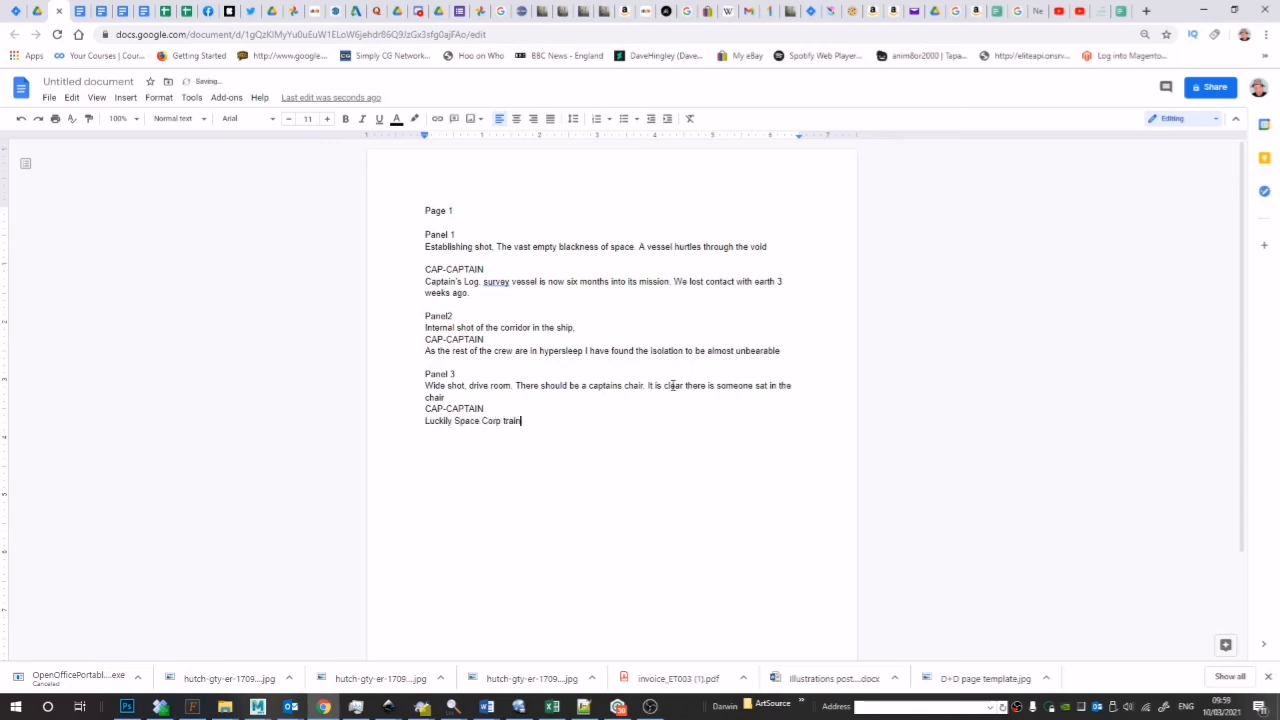
{"action": "type", "text": "ing does help to deal with this terrible lonl"}
{"action": "key", "text": "BackSpace"}
{"action": "type", "text": "eliness"}
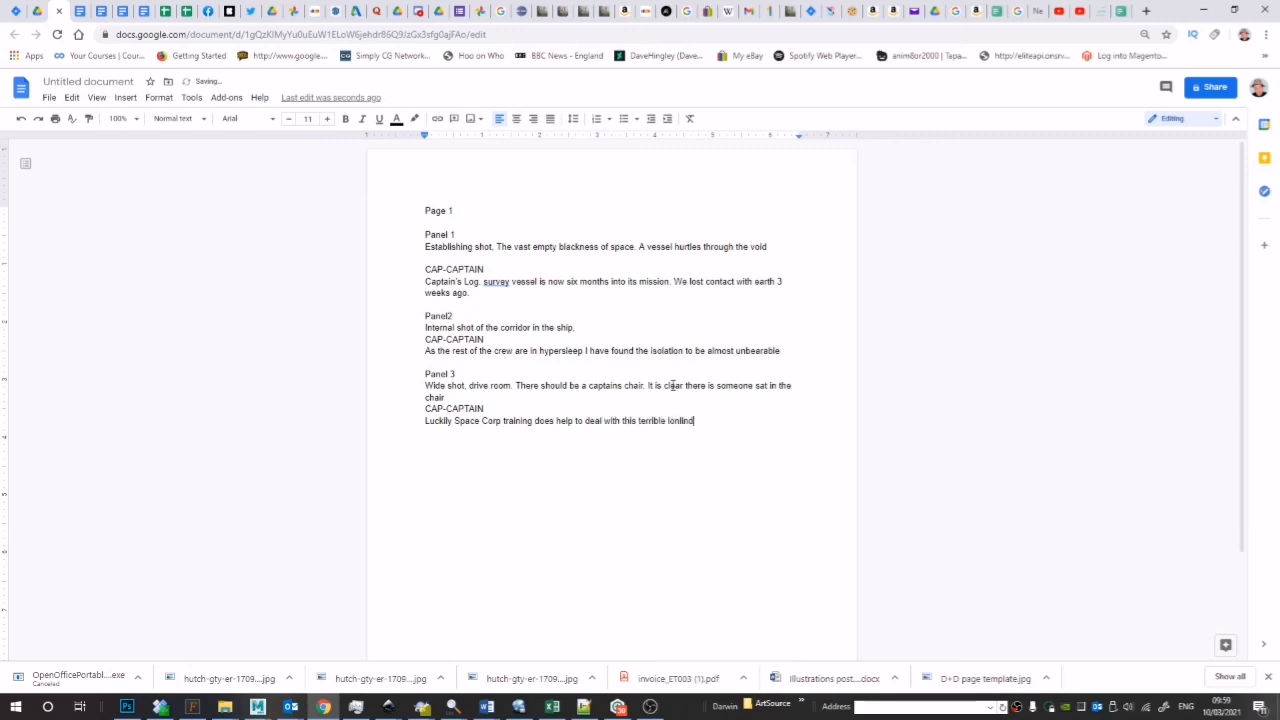
Add Panel 4, describing the captain sat in his chair, unkempt, with a scraggy beard, a dirty uniform and deep shadows around his eyes.
{"action": "key", "text": "Return"}
{"action": "key", "text": "Return"}
{"action": "type", "text": "Panel 4"}
{"action": "key", "text": "Return"}
{"action": "type", "text": "We can now see the capt"}
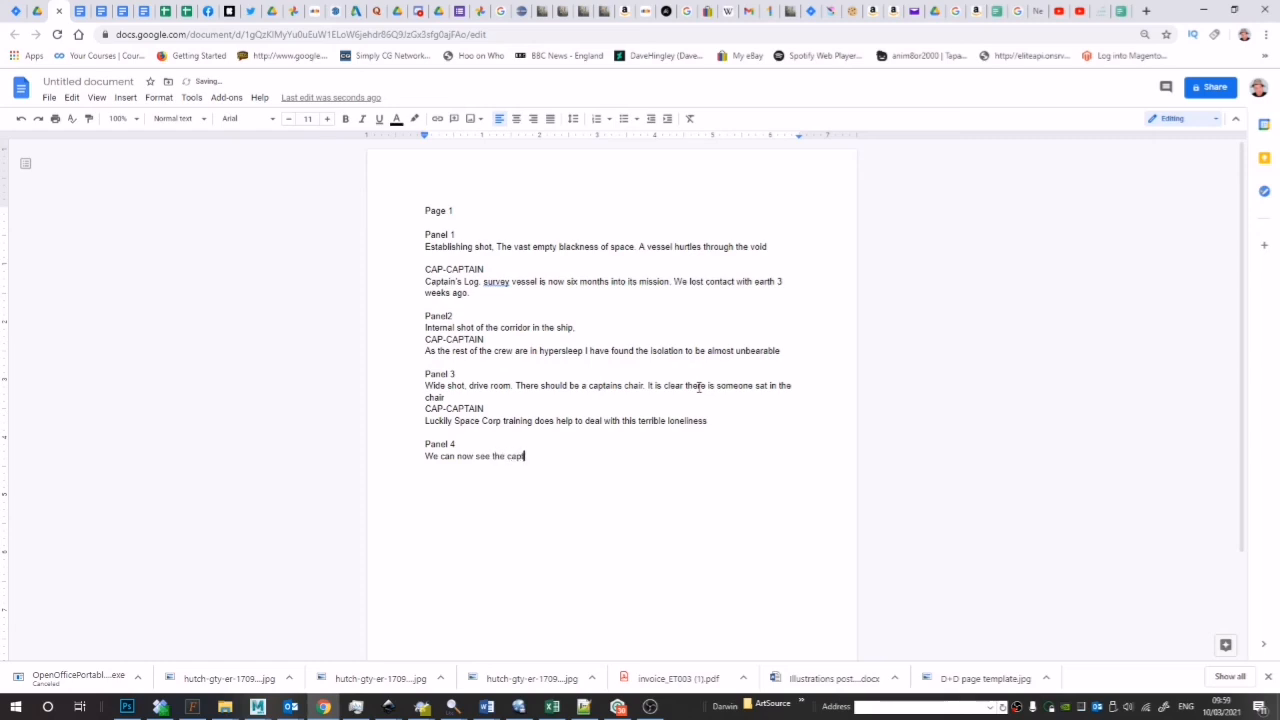
{"action": "type", "text": "ain sat in his chair, he is umkempt "}
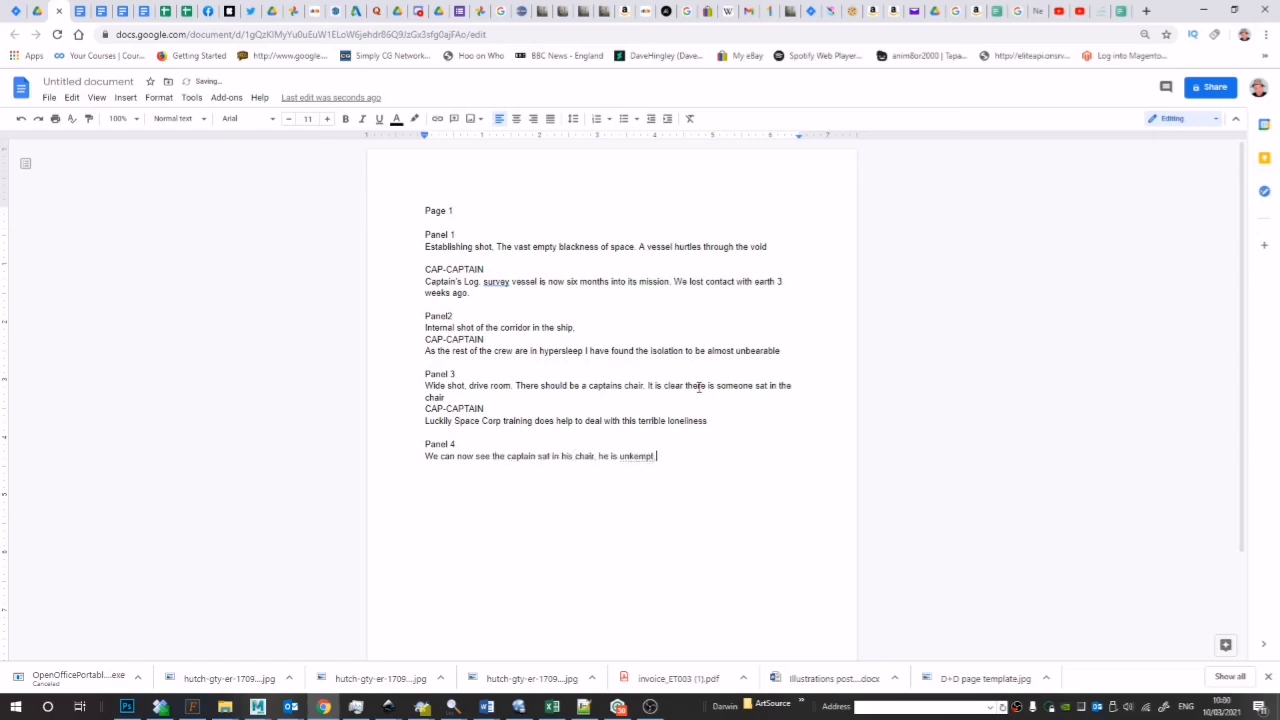
{"action": "type", "text": ", with s scraggy beard, a di"}
{"action": "type", "text": "rty uniform and deep "}
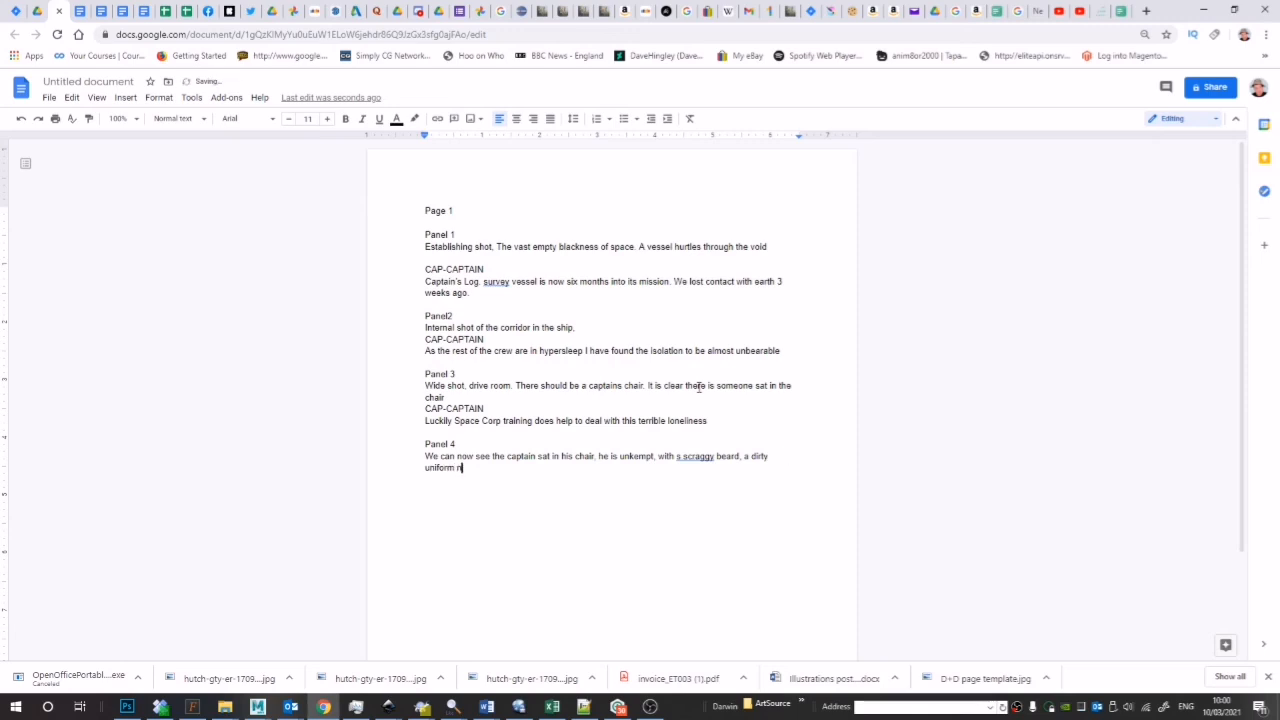
{"action": "type", "text": "shadows around his eye"}
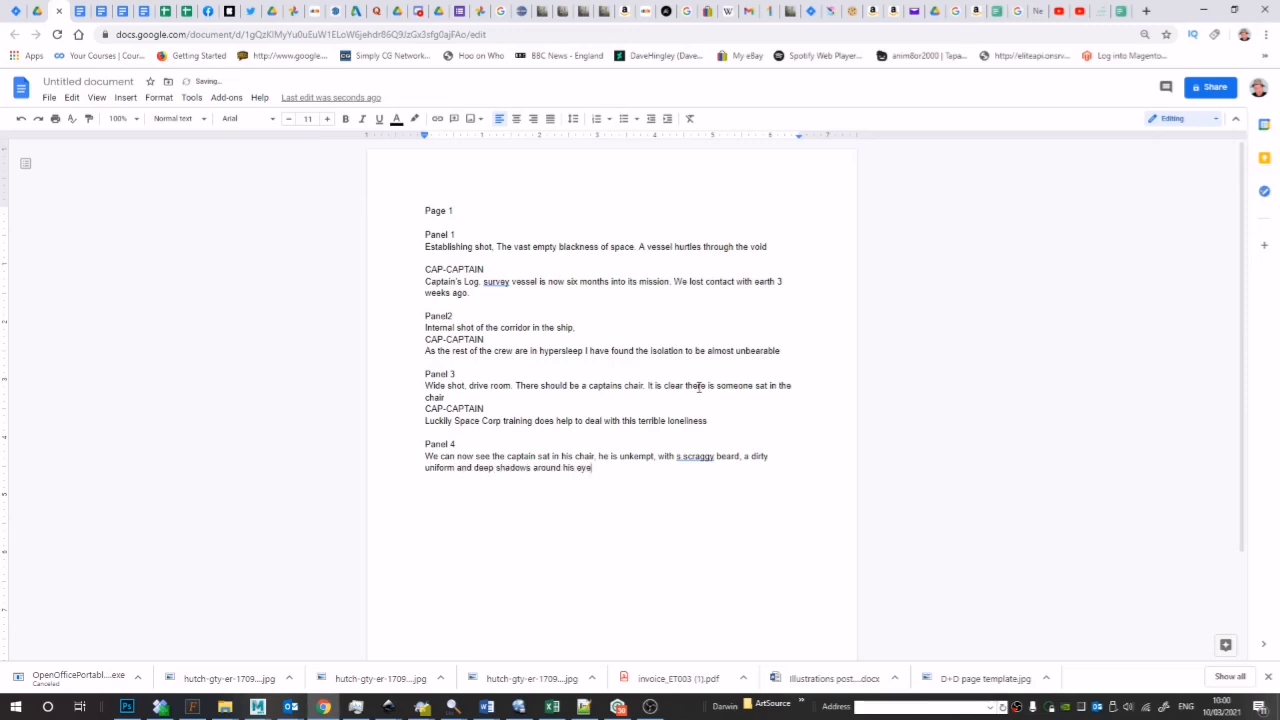
Start a caption for Panel 4 with the speaker label "CAP-CAPTAIN" on the line below its description.
{"action": "key", "text": "Return"}
{"action": "type", "text": "CAP-CAPT"}
{"action": "key", "text": "BackSpace"}
{"action": "key", "text": "BackSpace"}
{"action": "key", "text": "BackSpace"}
{"action": "key", "text": "BackSpace"}
{"action": "key", "text": "BackSpace"}
{"action": "key", "text": "BackSpace"}
{"action": "type", "text": "PTAIN"}
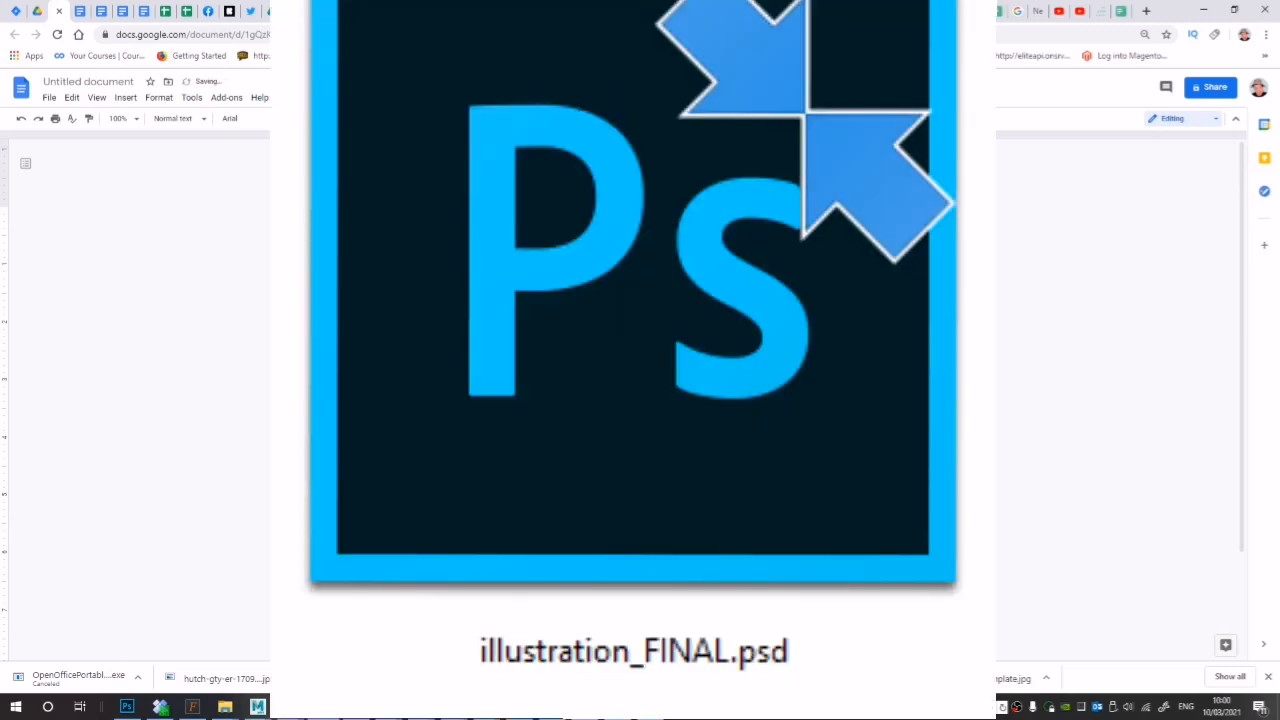